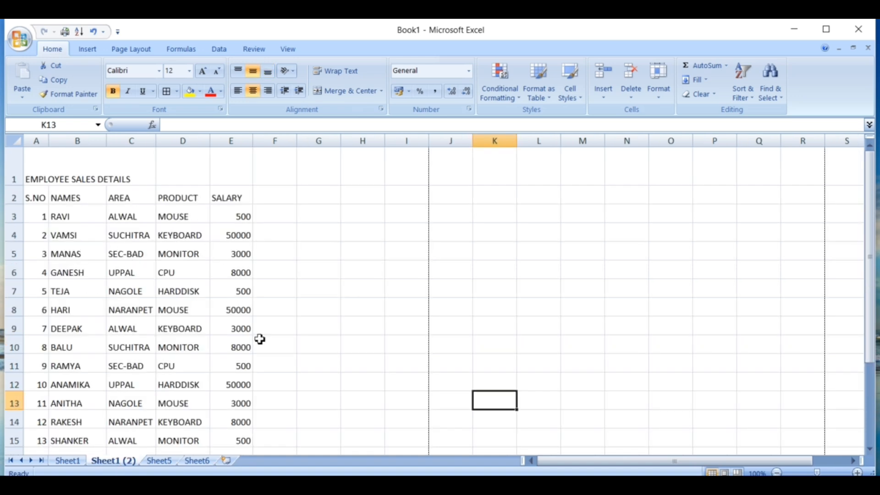
- Examine the print preview of the unformatted sales table on Sheet1 (2), and view the formatted version on Sheet1
left_click(23, 41)
mouse_move(56, 193)
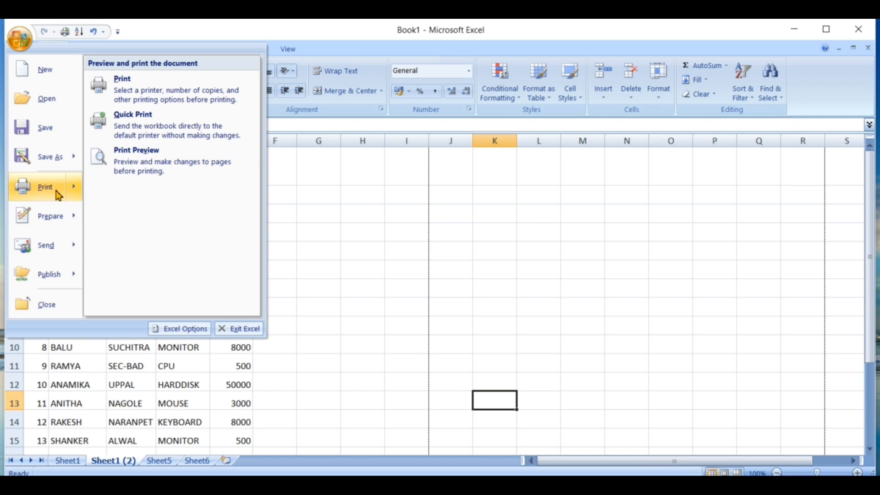
left_click(130, 172)
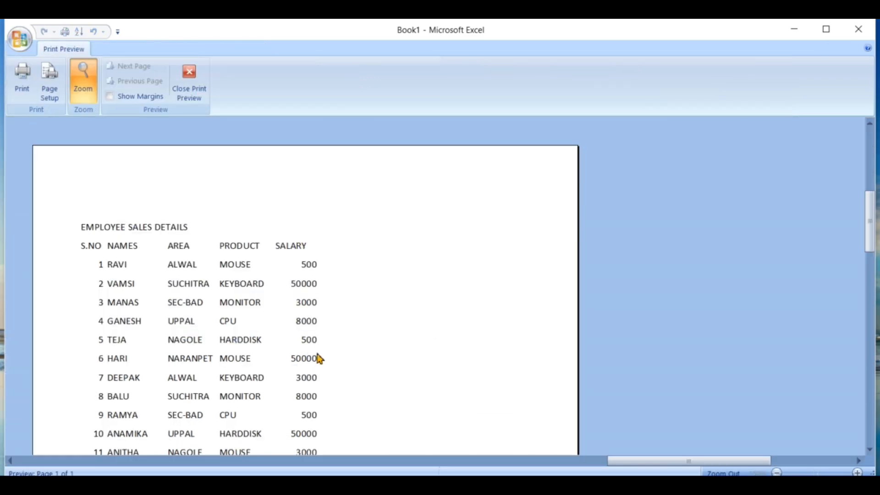
scroll(309, 436, "down", 3)
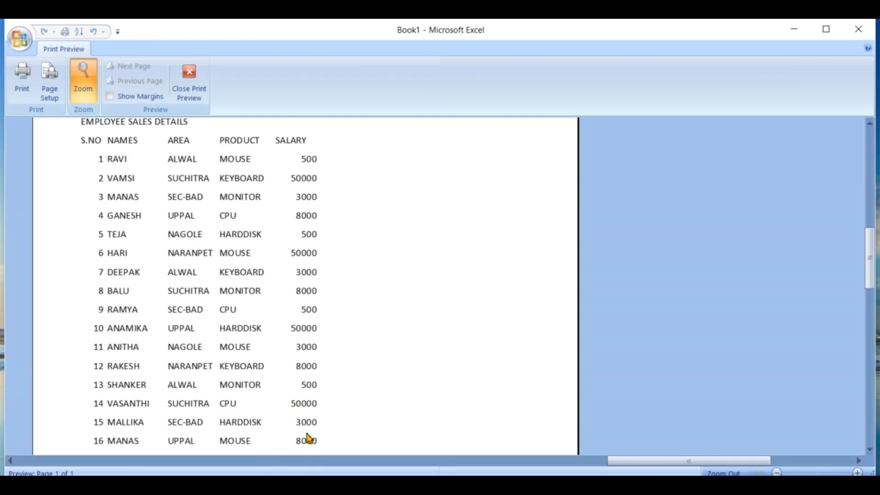
scroll(307, 438, "up", 2)
scroll(216, 298, "down", 6)
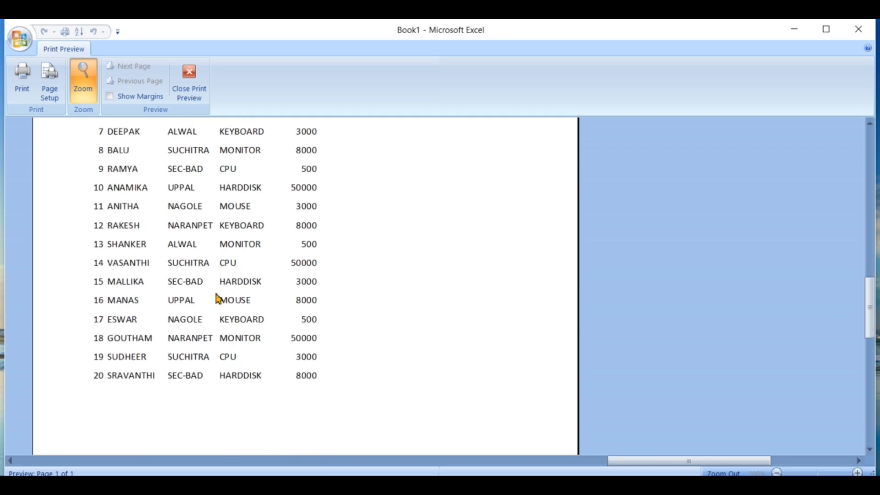
scroll(217, 298, "up", 5)
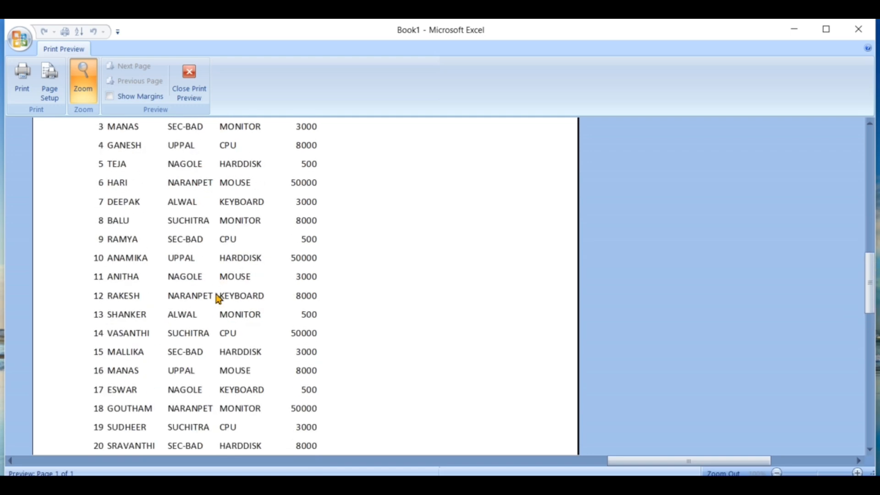
left_click(189, 86)
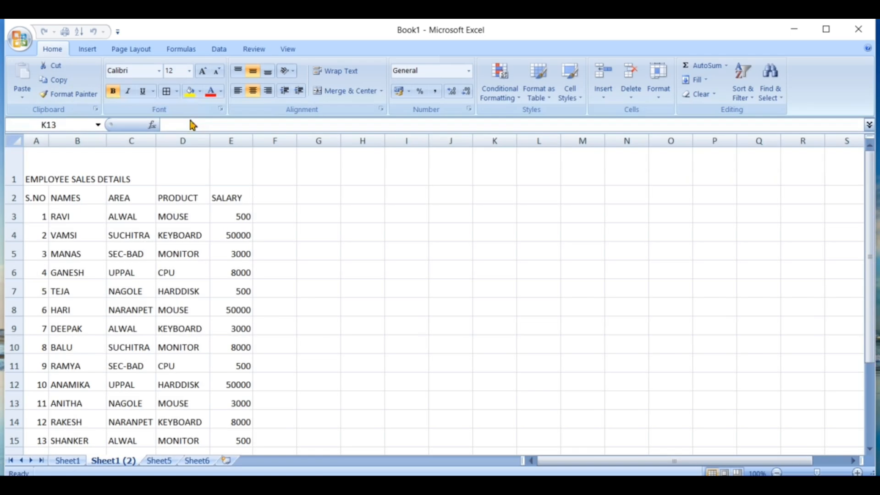
left_click(69, 459)
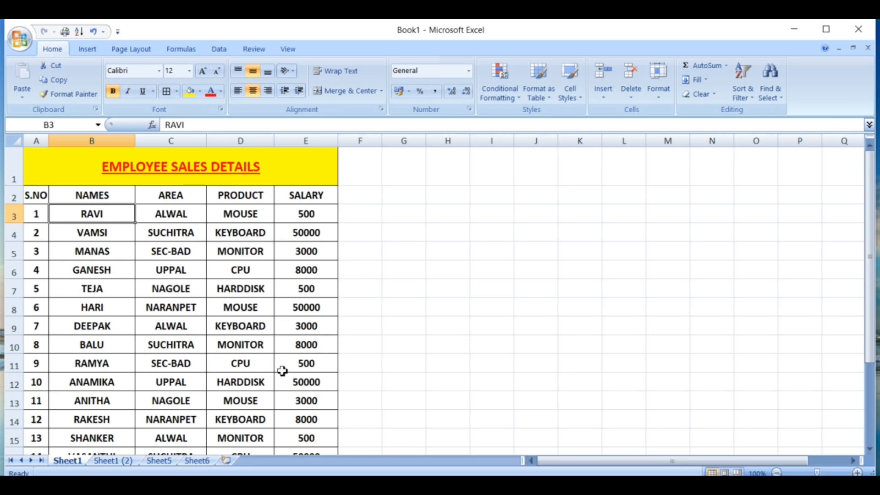
- On Sheet6, enter the headers S.NO, NAMES, PRODUCT, AREA and SALE in cells A1 to E1
left_click(196, 460)
left_click(58, 156)
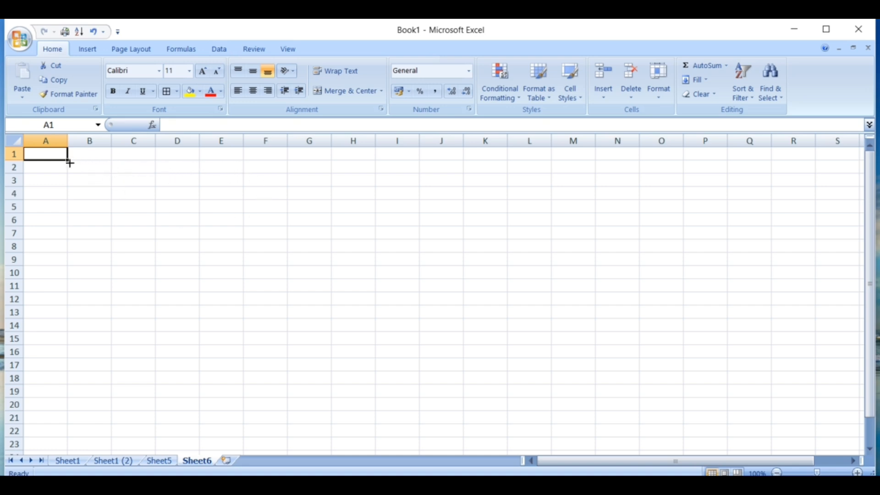
type("S.NO")
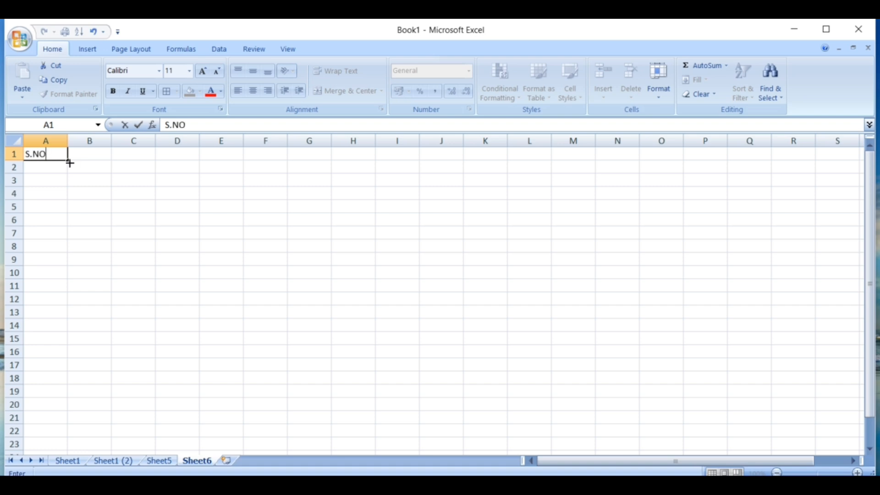
key("Tab")
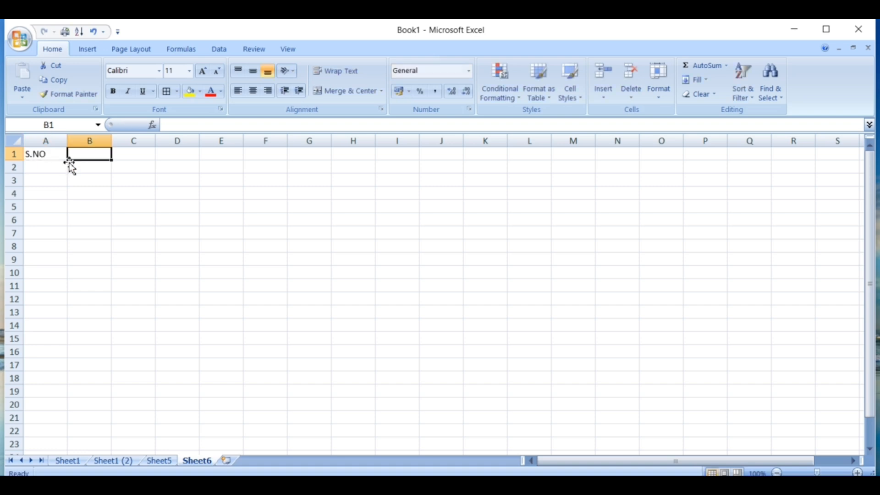
type("M")
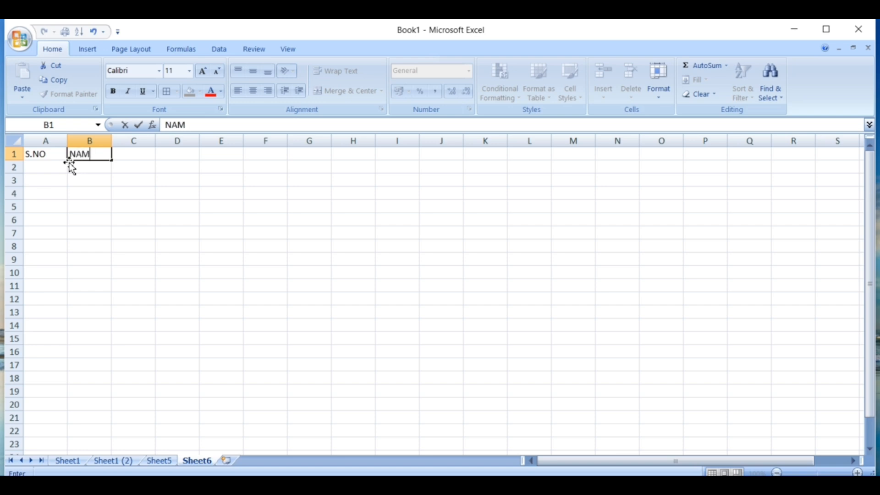
type("AMES")
key("Tab")
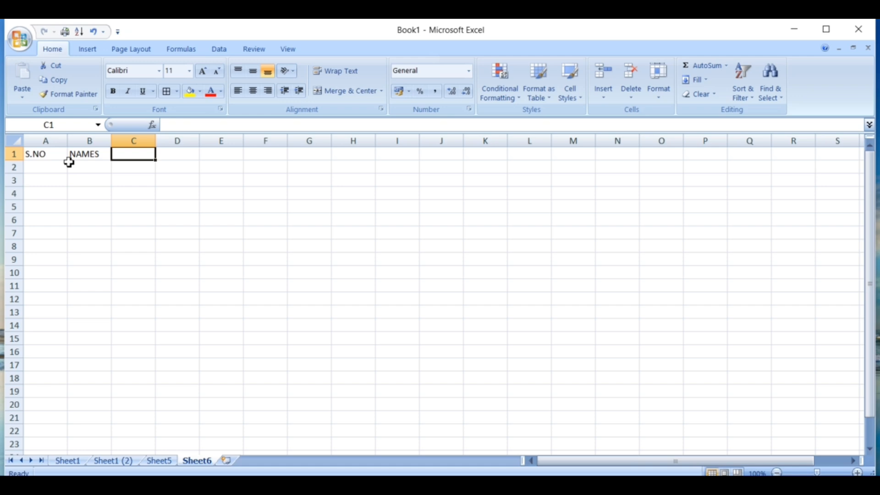
type("PRODUCT")
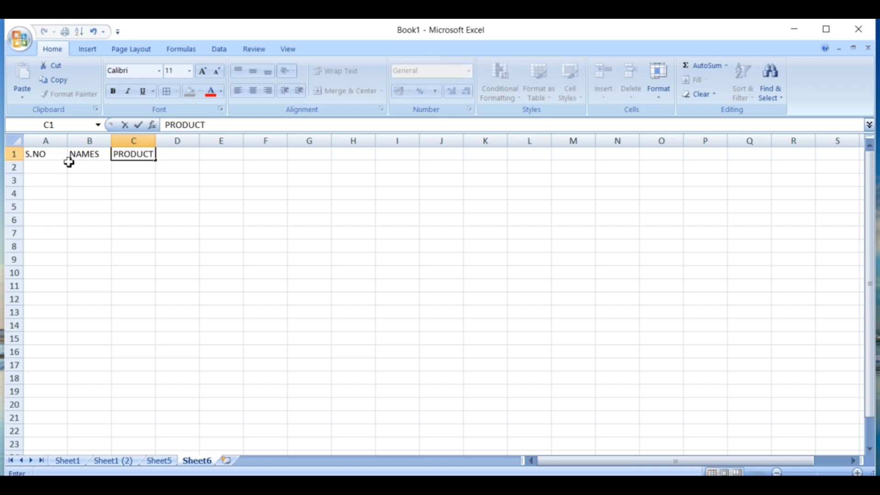
key("Tab")
type("ARE")
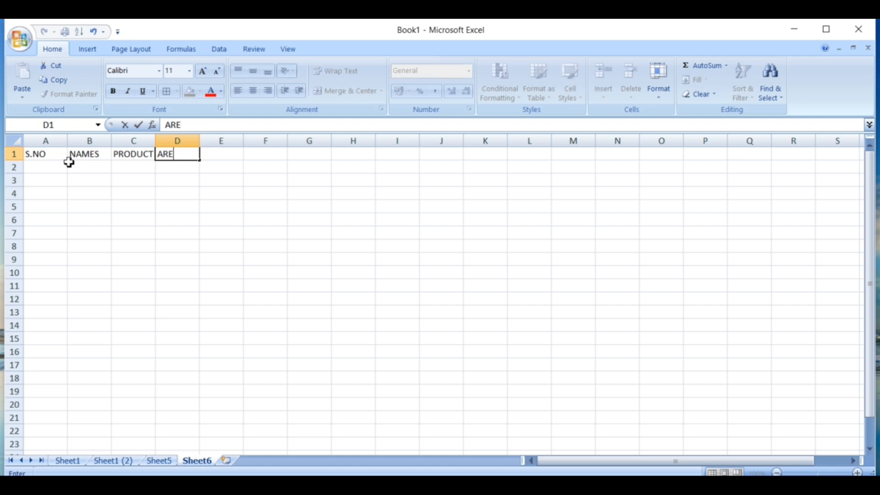
key("Tab")
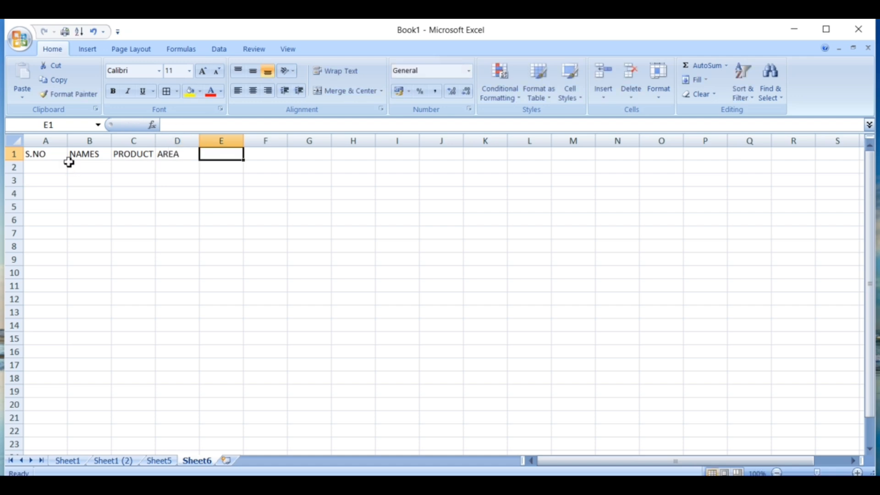
type("SALE")
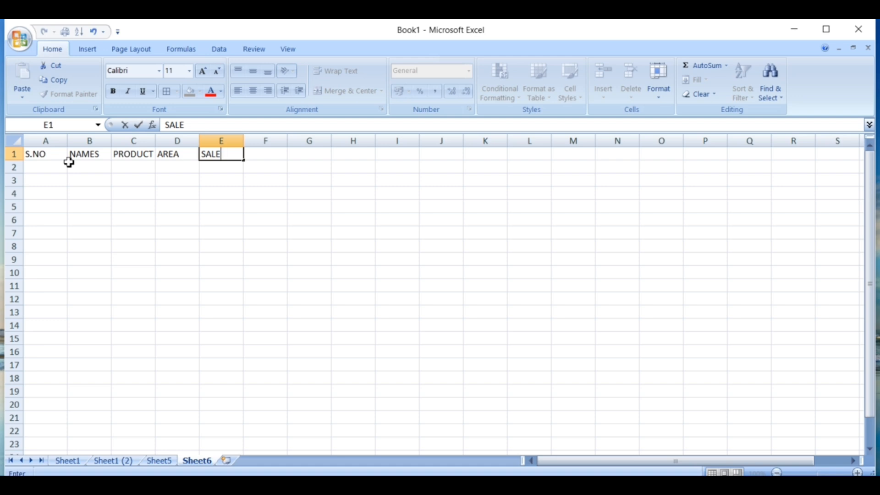
left_click(186, 220)
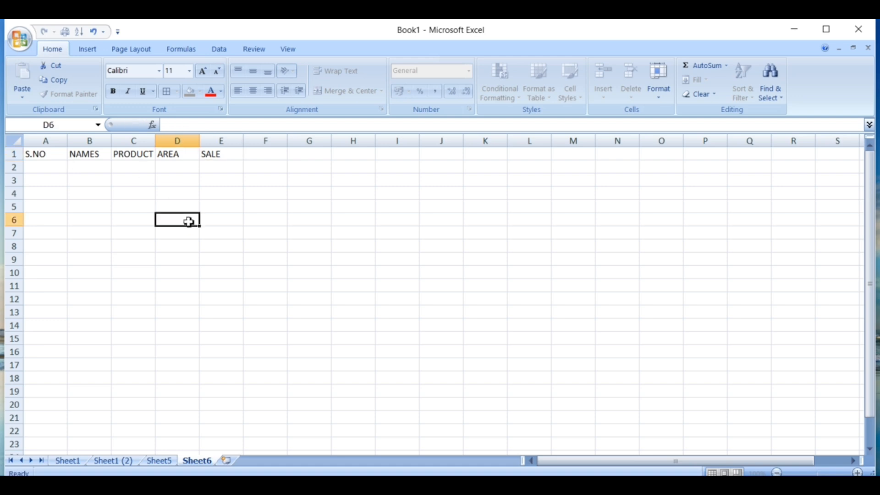
- Number the rows under S.NO from 1 to 10 in A2:A11 by filling a series from 1 and 2
left_click(47, 169)
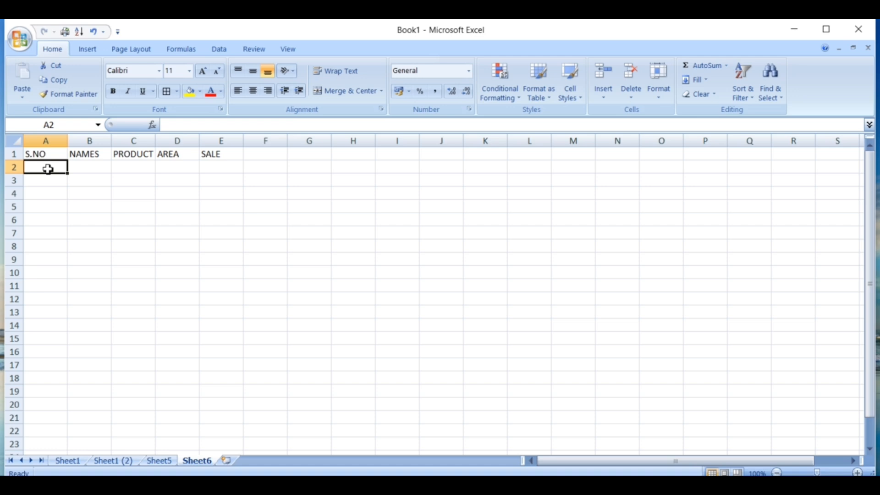
type("1")
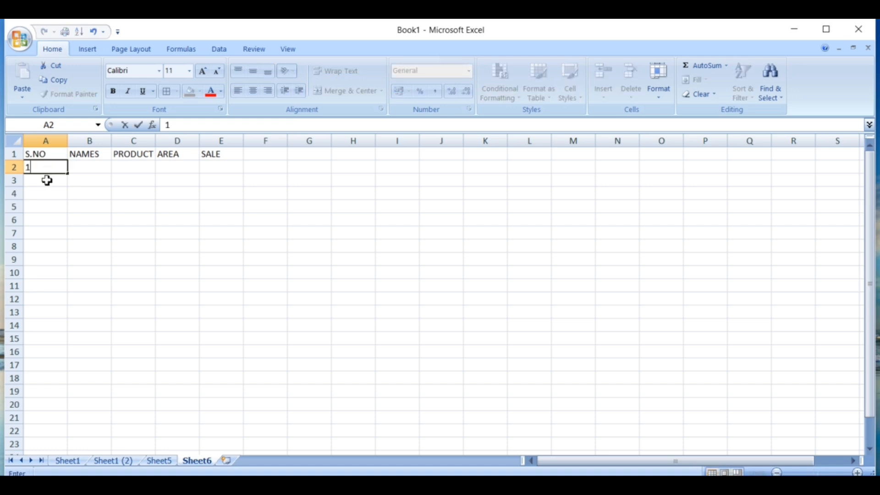
left_click(46, 182)
type("2")
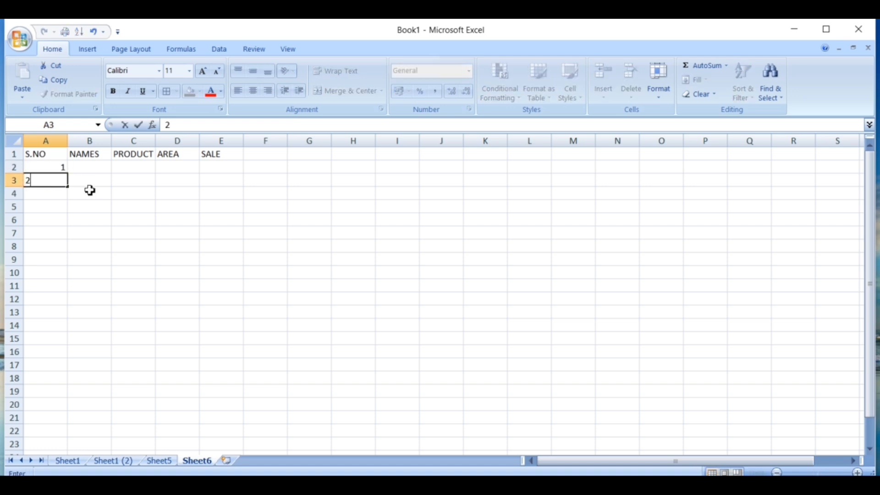
left_click(98, 195)
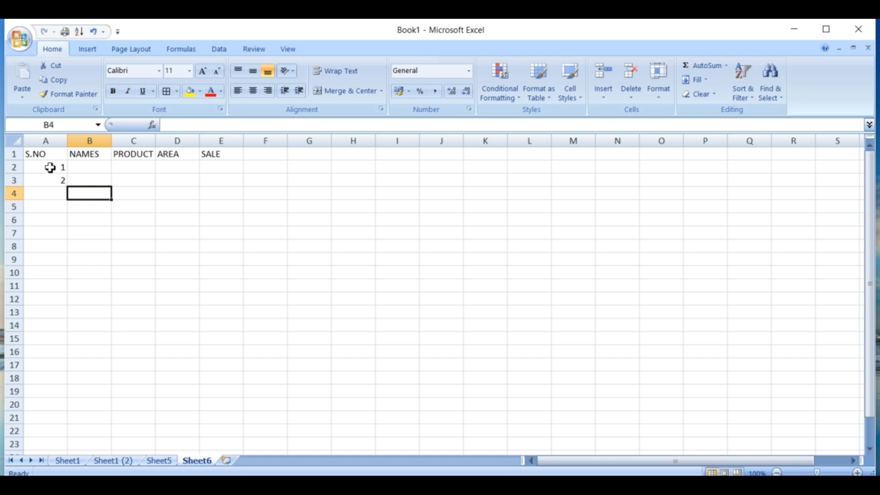
left_click_drag(49, 169, 43, 179)
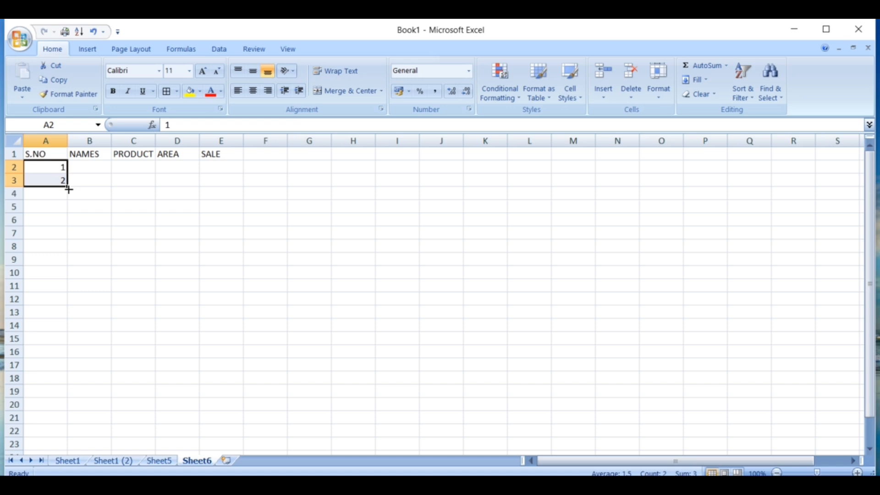
left_click_drag(69, 189, 76, 300)
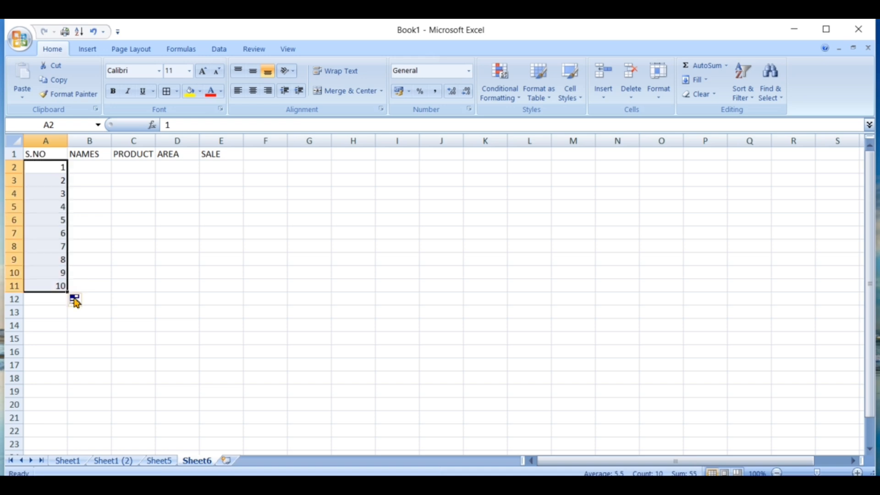
left_click(106, 220)
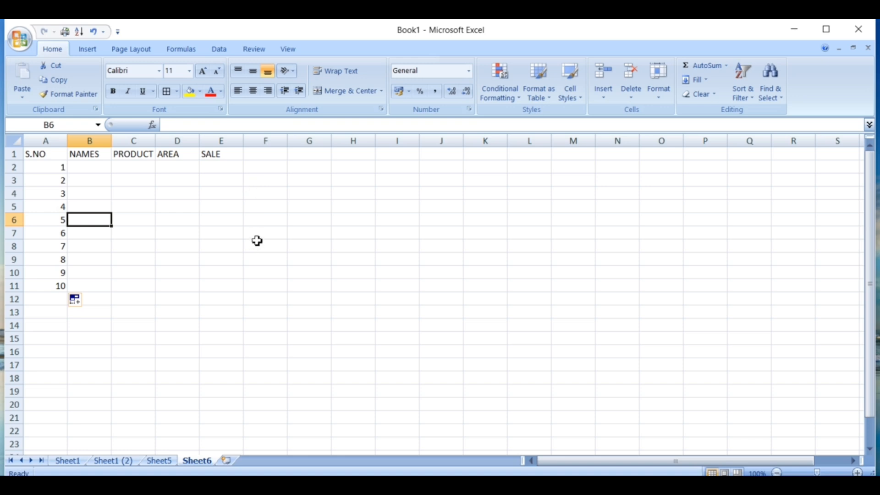
- Apply All Borders to the whole table range A1:E11
left_click(44, 155)
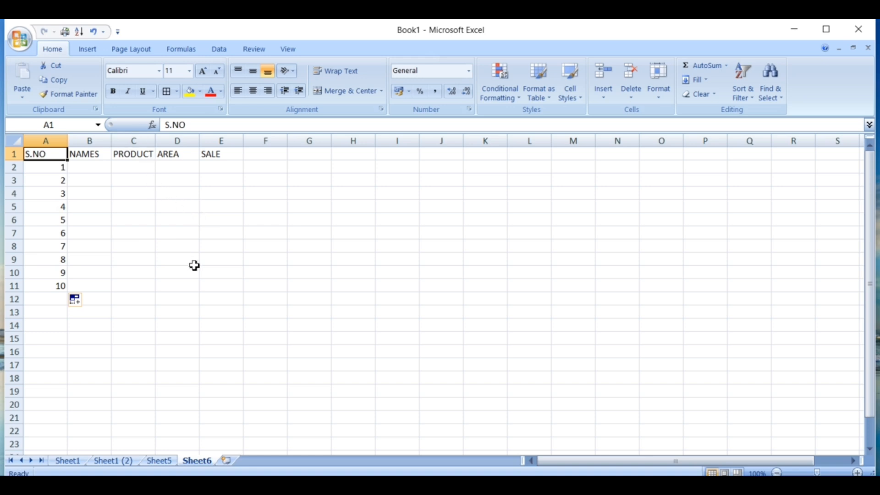
key("ctrl+a")
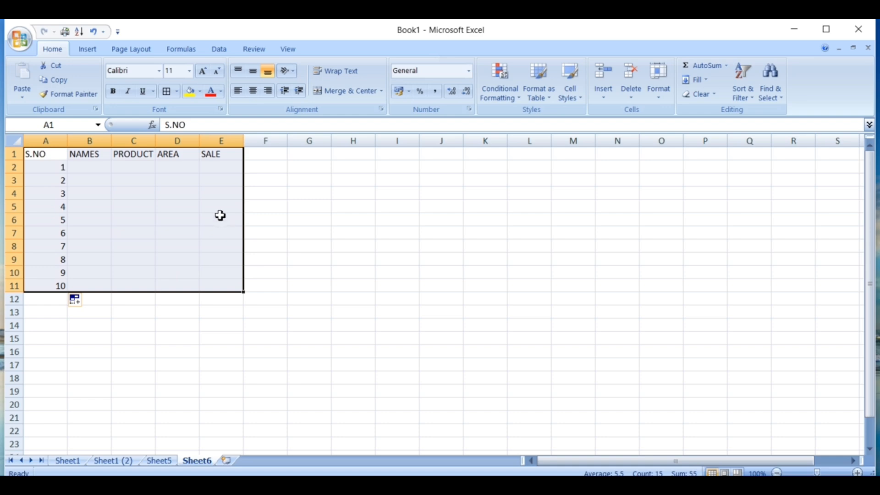
left_click(176, 92)
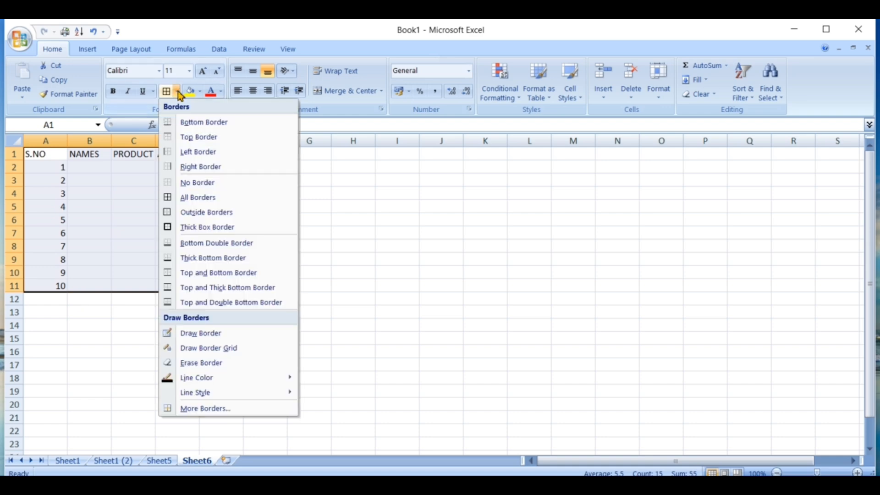
left_click(231, 198)
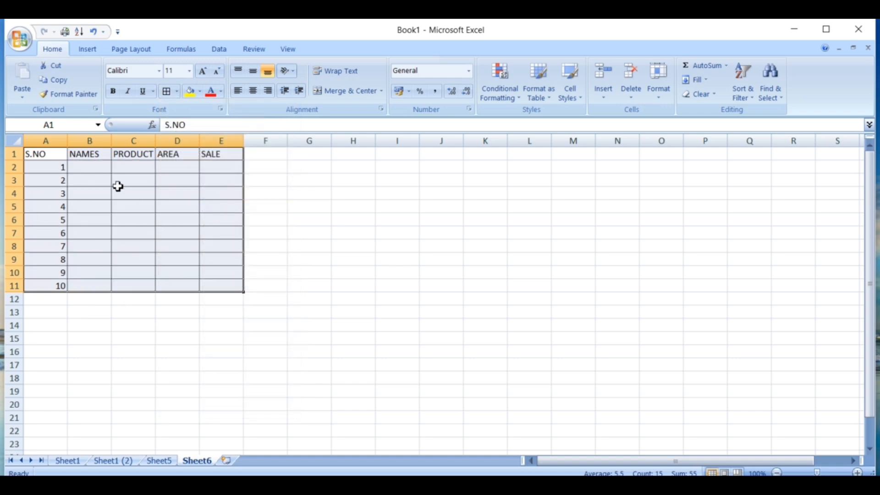
- Fit the S.NO column to its contents and widen the NAMES, PRODUCT, AREA and SALE columns
double_click(67, 144)
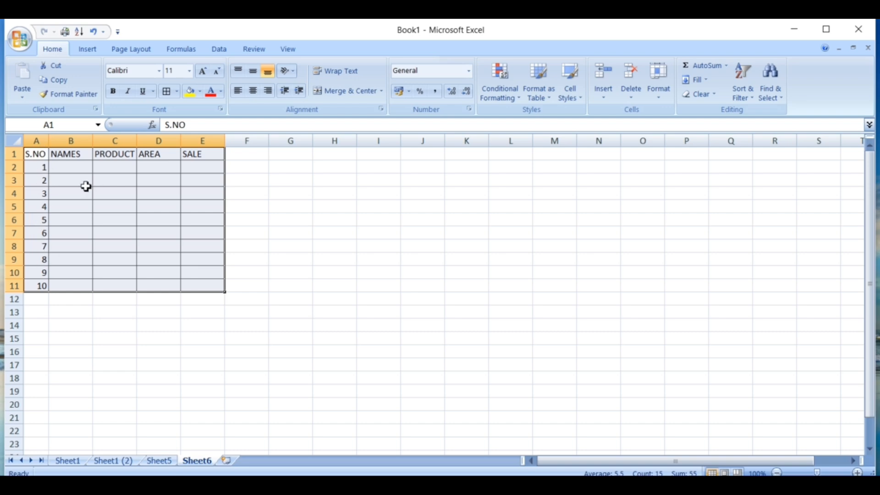
left_click_drag(94, 138, 140, 140)
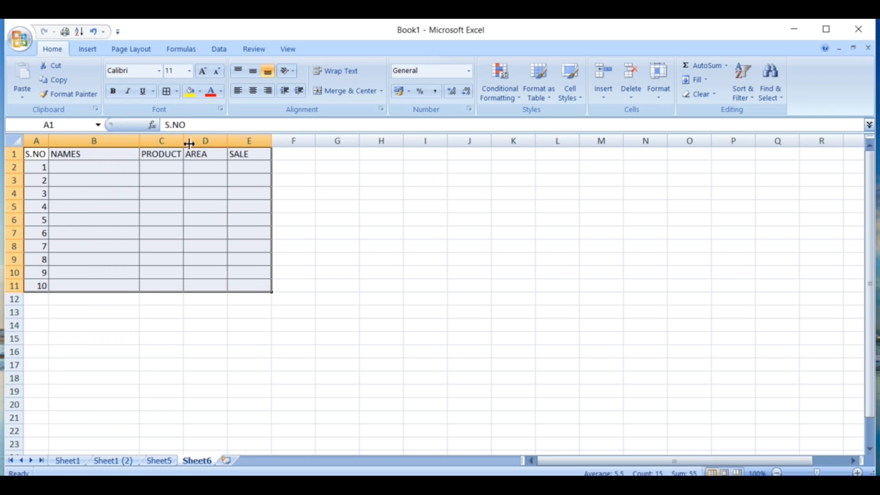
left_click_drag(184, 142, 326, 143)
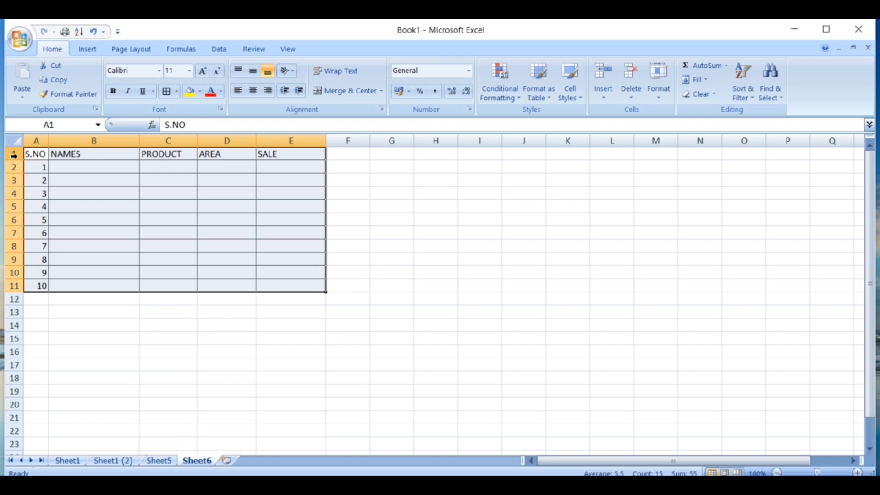
- Increase the height of rows 1 to 11 evenly and centre their contents horizontally and vertically
left_click_drag(14, 155, 27, 285)
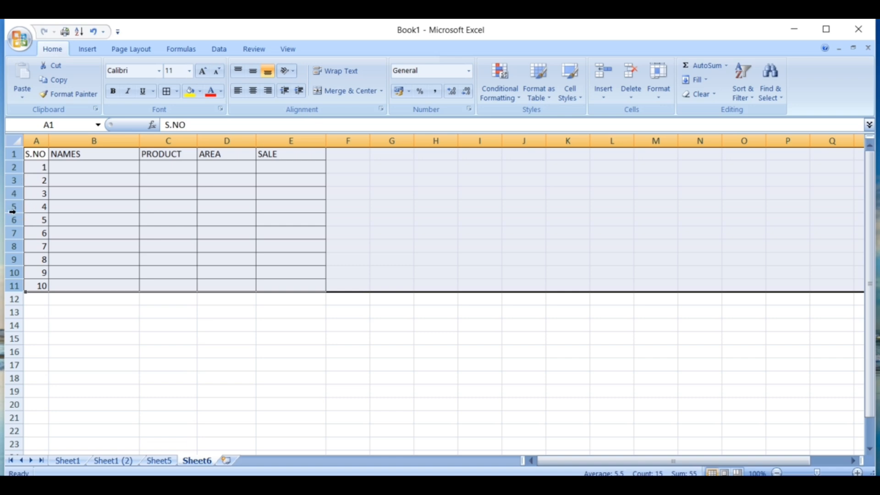
left_click_drag(16, 189, 16, 195)
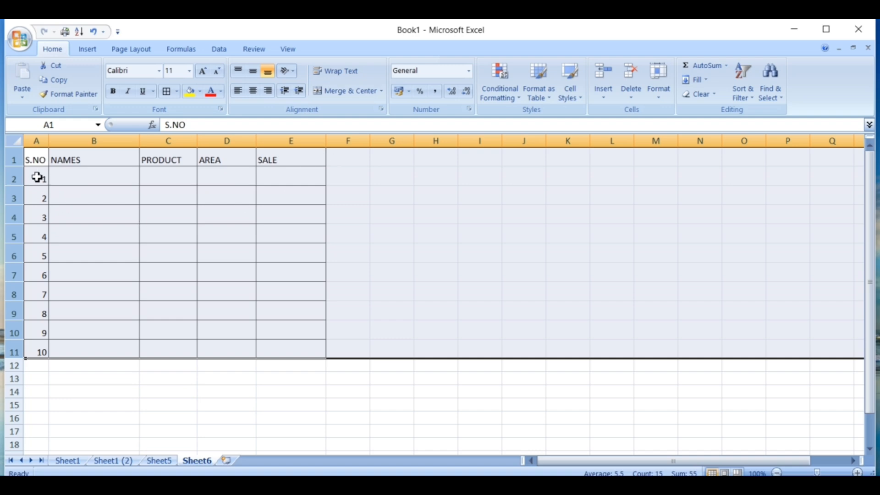
left_click(254, 92)
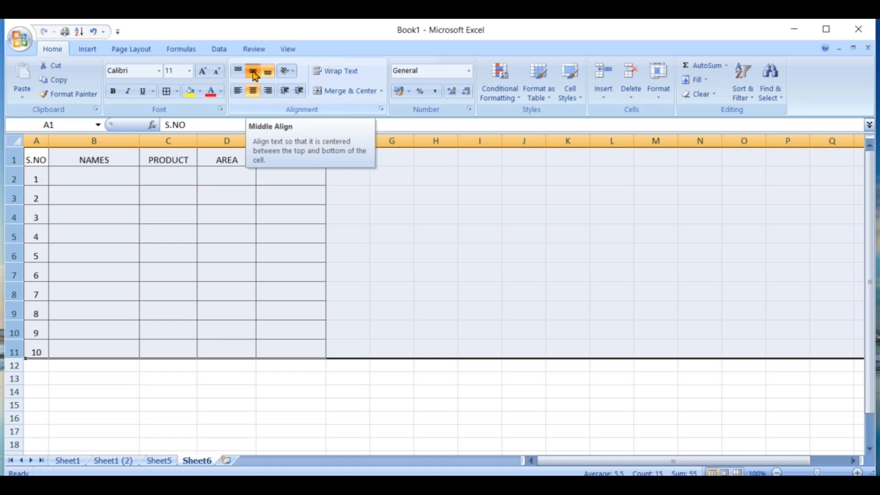
left_click(254, 75)
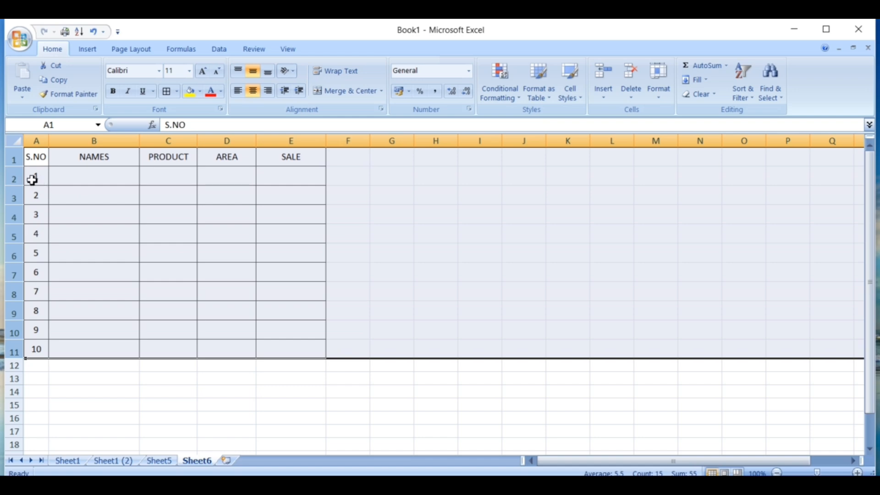
- Make the contents of rows 1 to 11 bold and increase their font size to 12
left_click(113, 93)
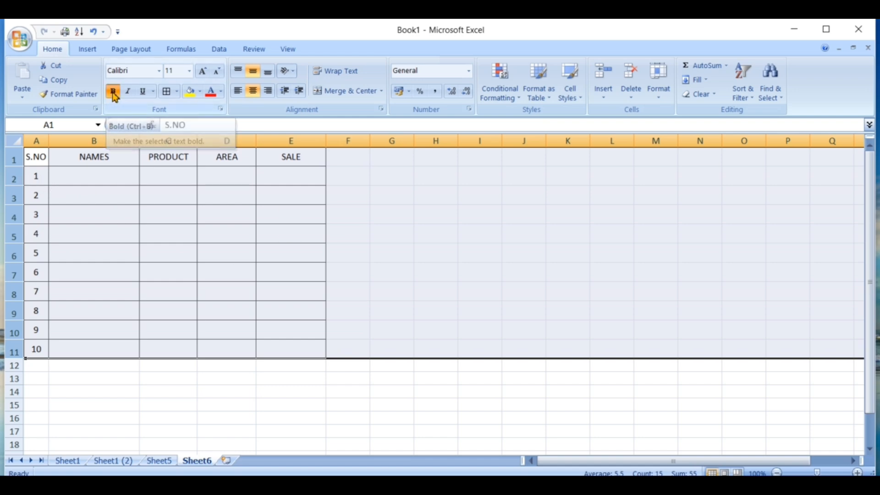
left_click(200, 77)
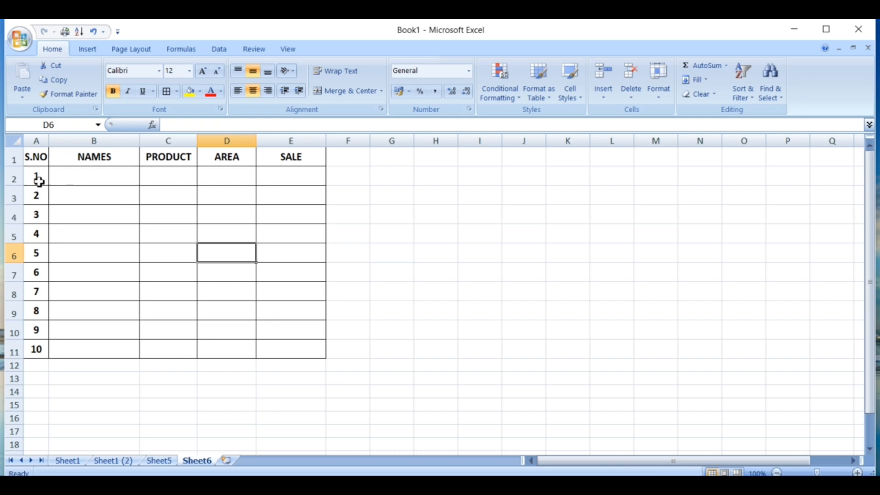
- Insert a blank row above the header row and make it about three times its default height
right_click(14, 159)
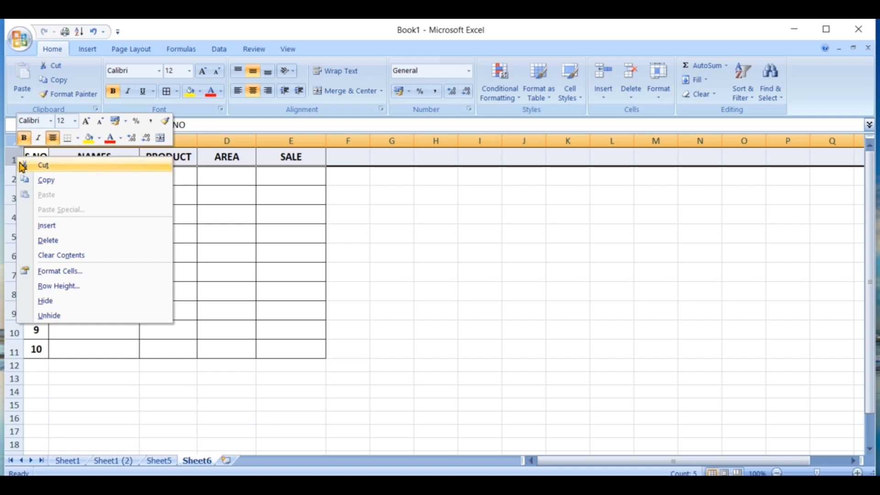
left_click(55, 231)
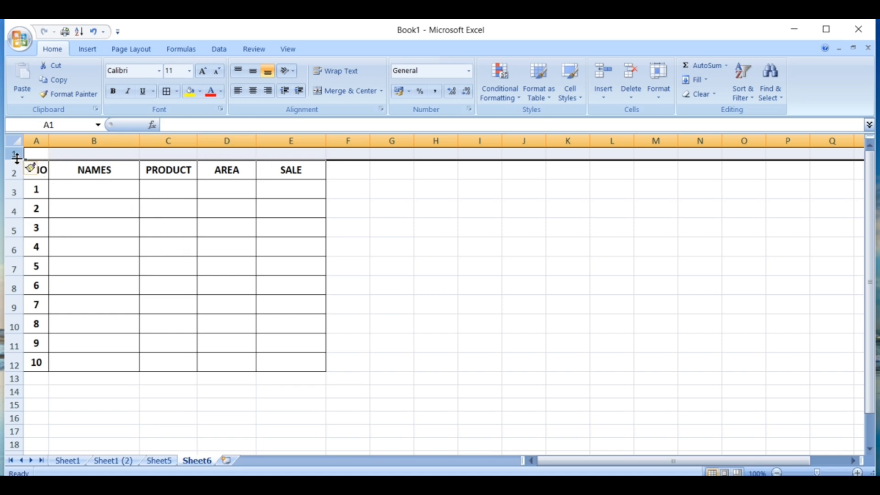
left_click_drag(17, 158, 21, 183)
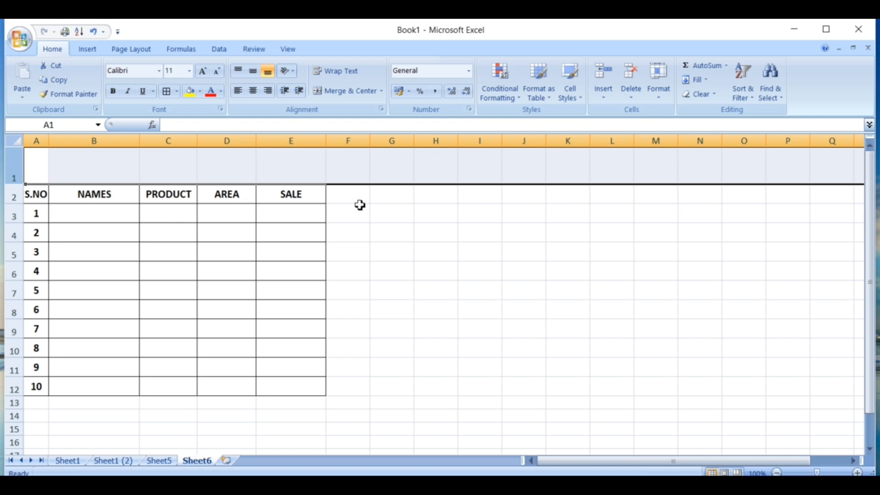
- Merge cells A1:E1 with Merge Cells and enter the title EMPLOYEE SALARY DETAILS in the merged cell
left_click(132, 179)
left_click_drag(37, 164, 285, 165)
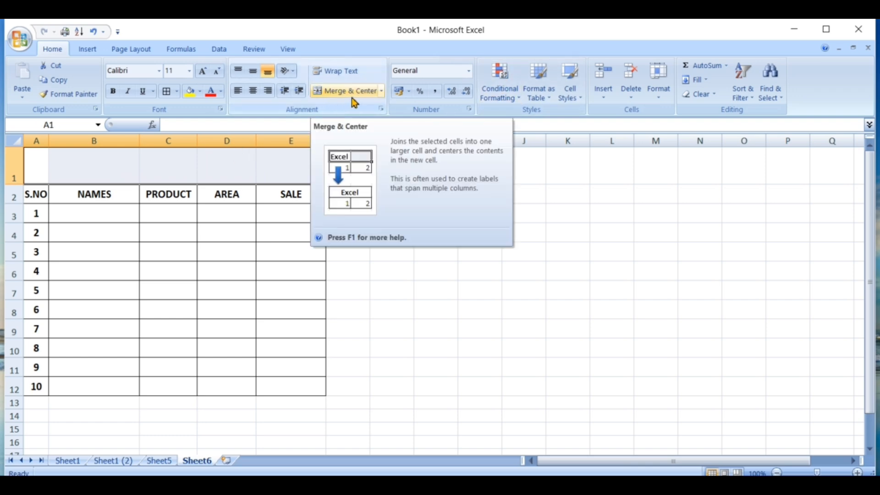
left_click(381, 94)
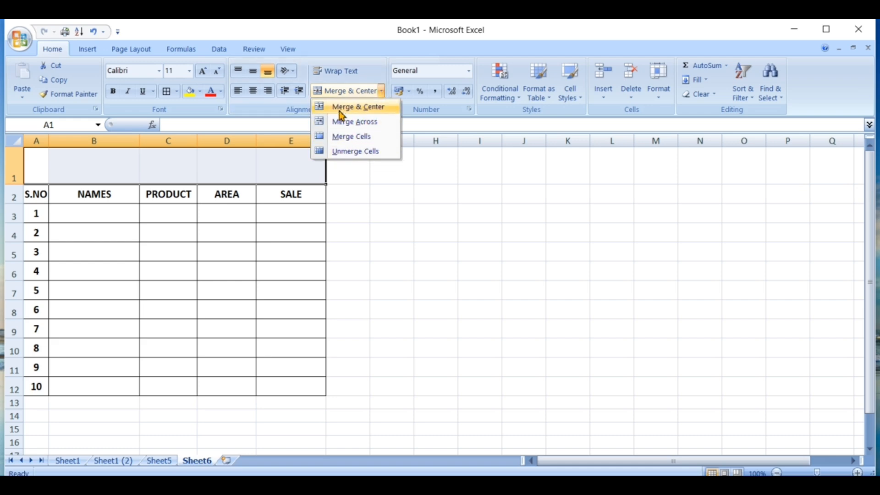
left_click(362, 137)
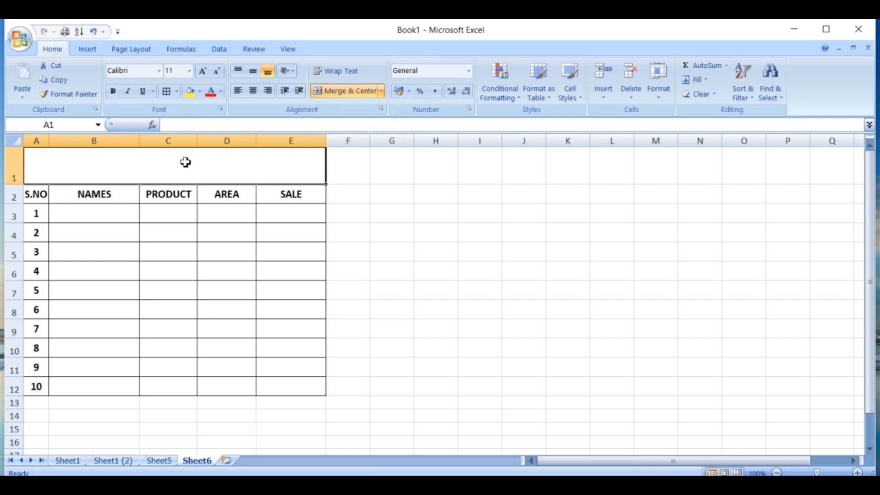
type("EMPLOYEE SALARY DETAILS")
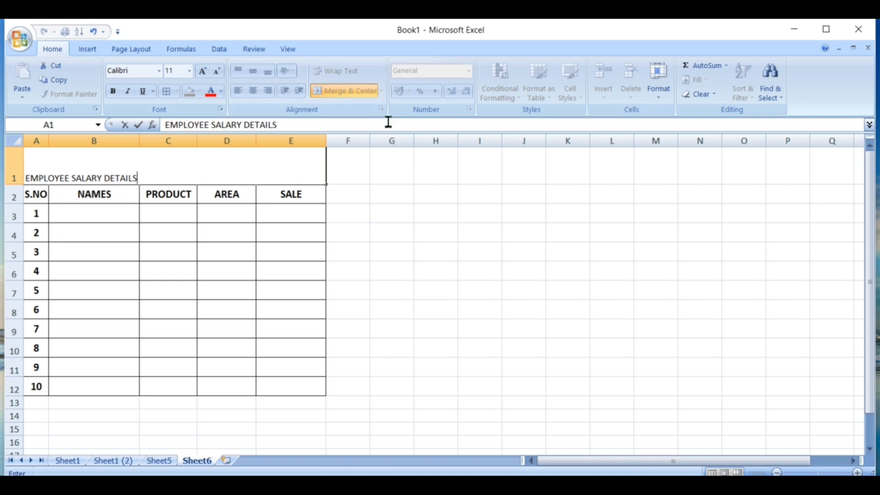
left_click(247, 252)
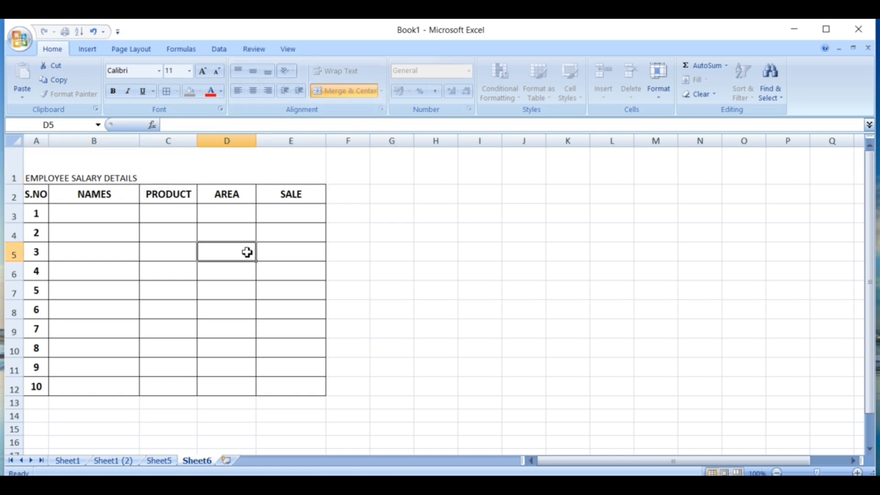
- Unmerge the title cells A1:E1 and merge them again with Merge & Center
left_click(380, 91)
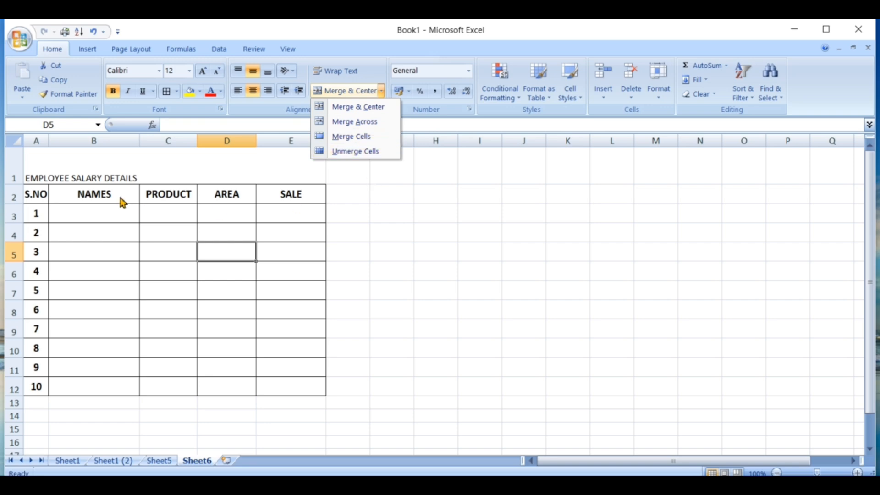
left_click(352, 153)
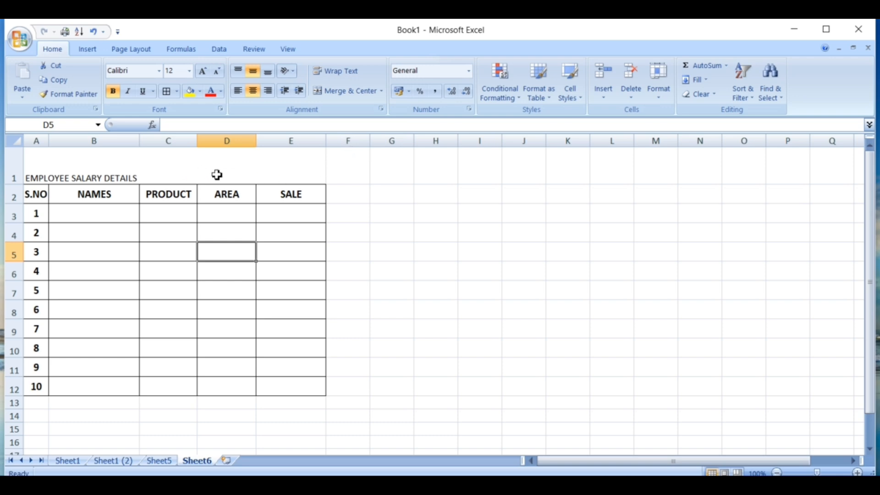
left_click(292, 156)
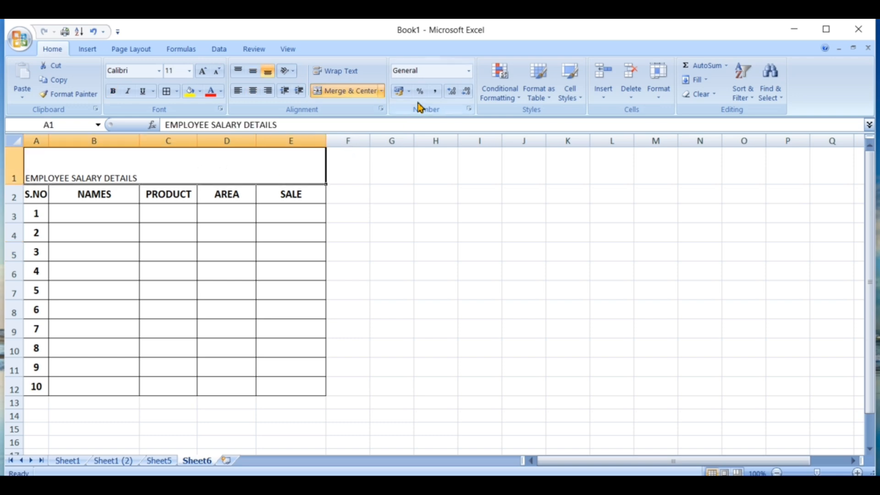
left_click(381, 91)
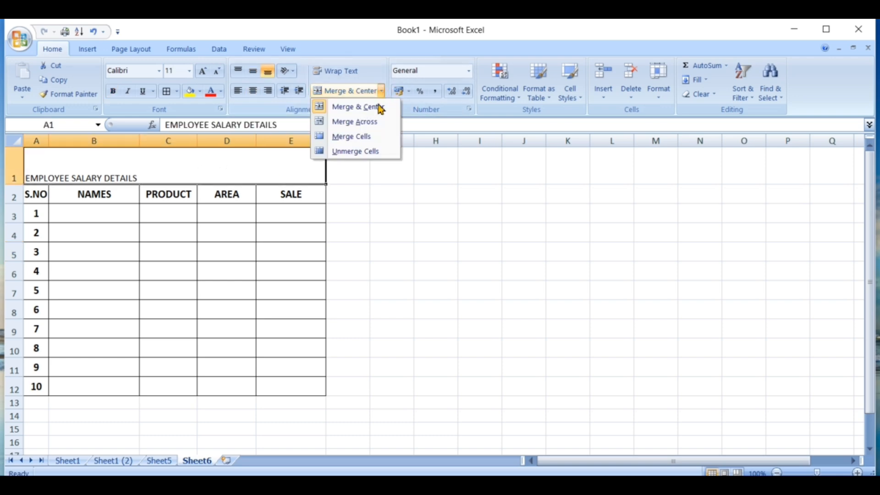
left_click(366, 154)
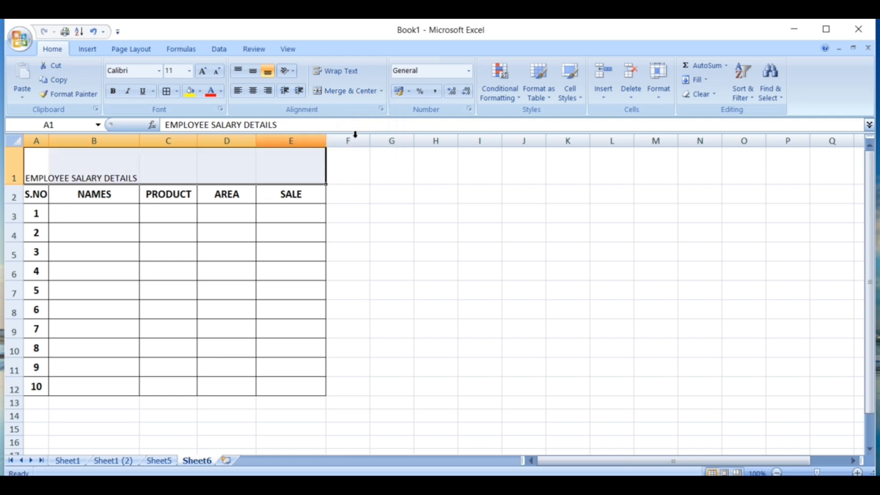
left_click(382, 91)
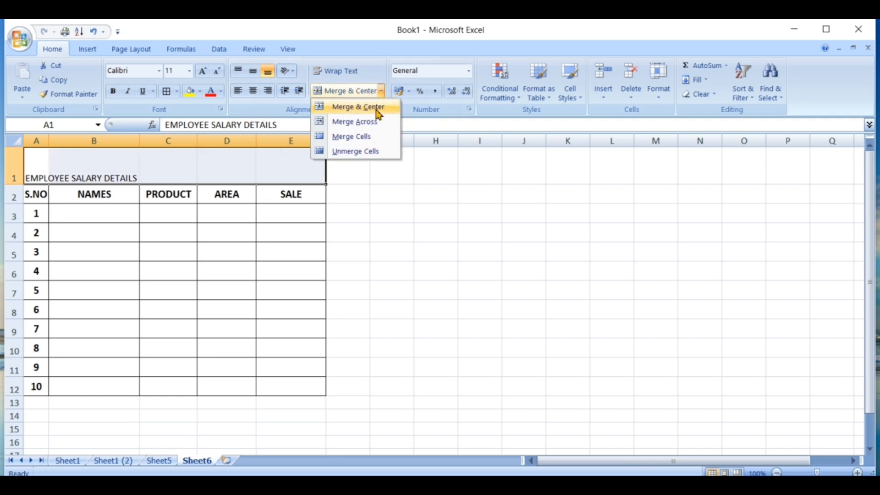
left_click(376, 108)
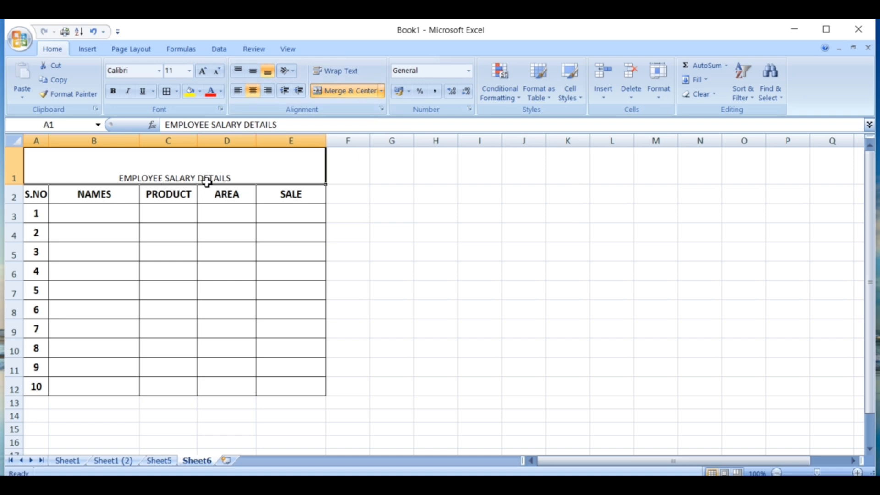
- Centre the title vertically in its cell, make it bold and increase its font size to 16
left_click(253, 71)
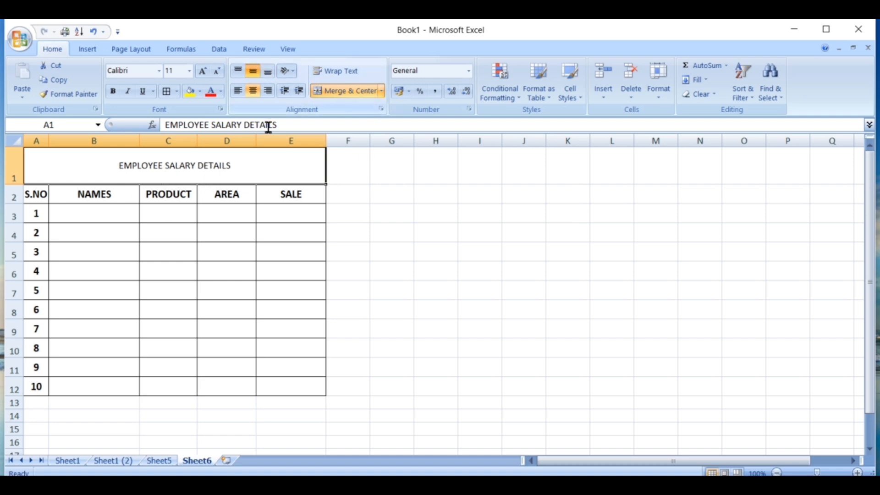
left_click(112, 91)
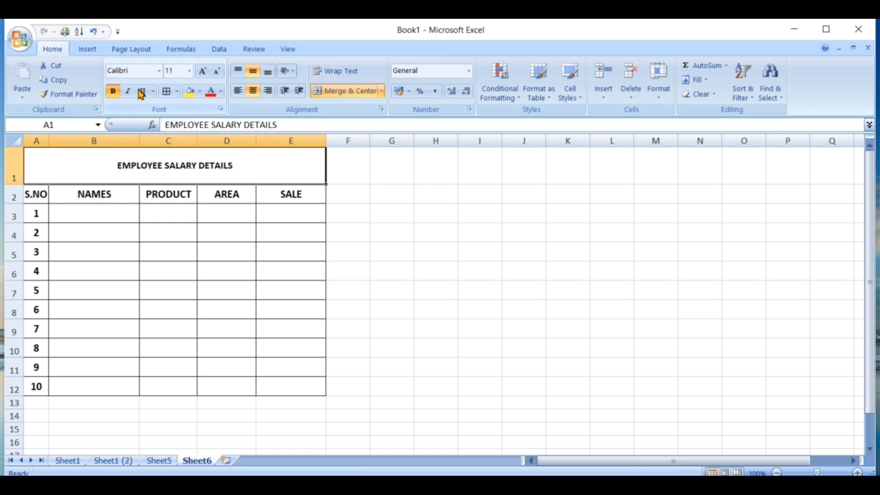
left_click(202, 72)
left_click(202, 72)
left_click(202, 71)
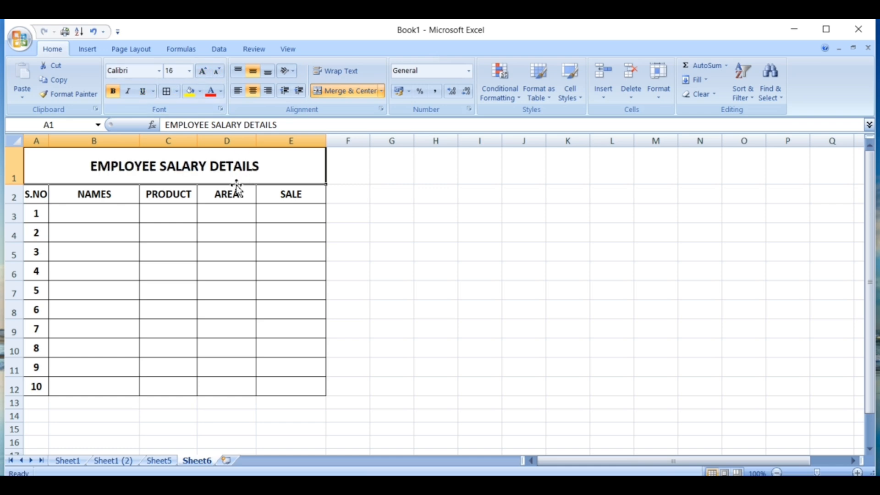
- Add MARCH-2025 as a second line within the title cell, below EMPLOYEE SALARY DETAILS
double_click(269, 168)
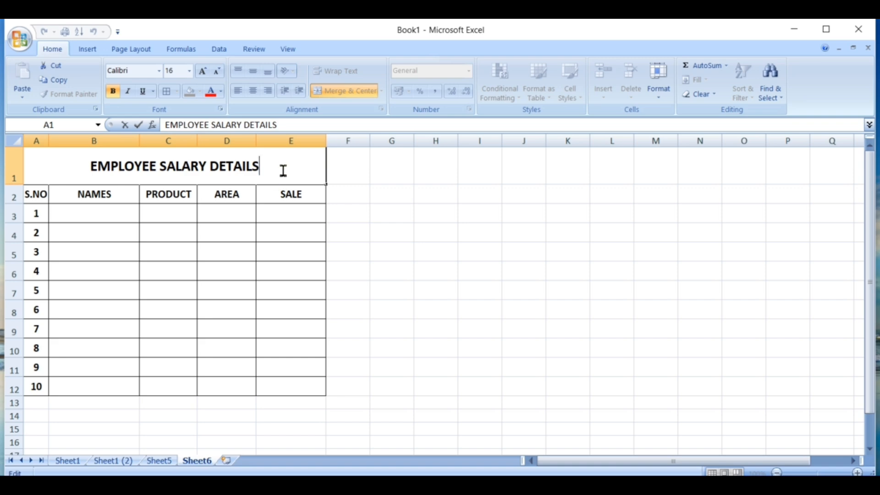
type("MA")
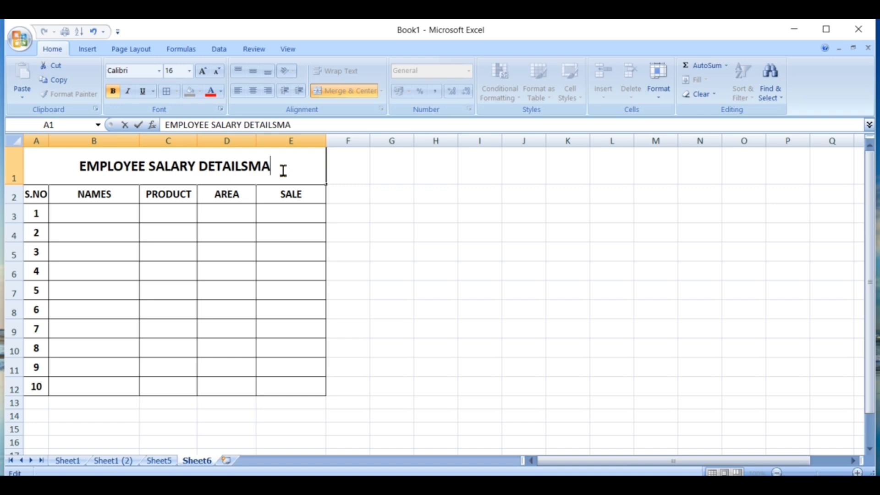
type("RCH")
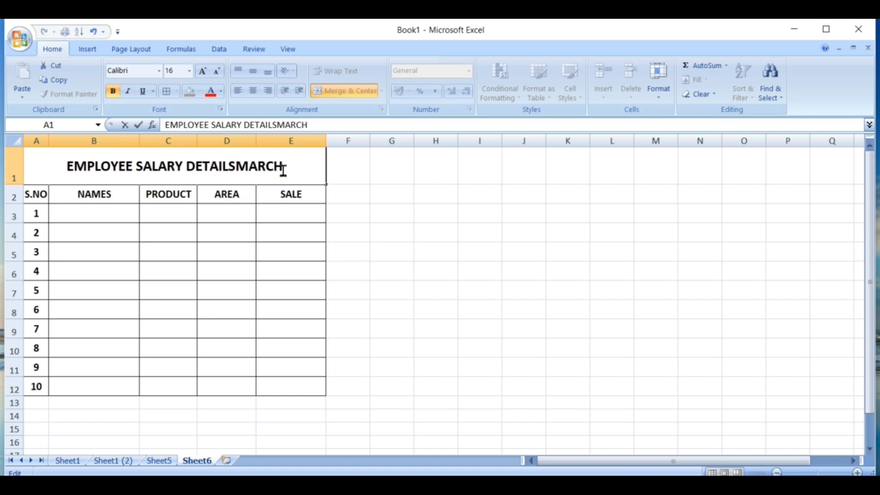
type("-2025")
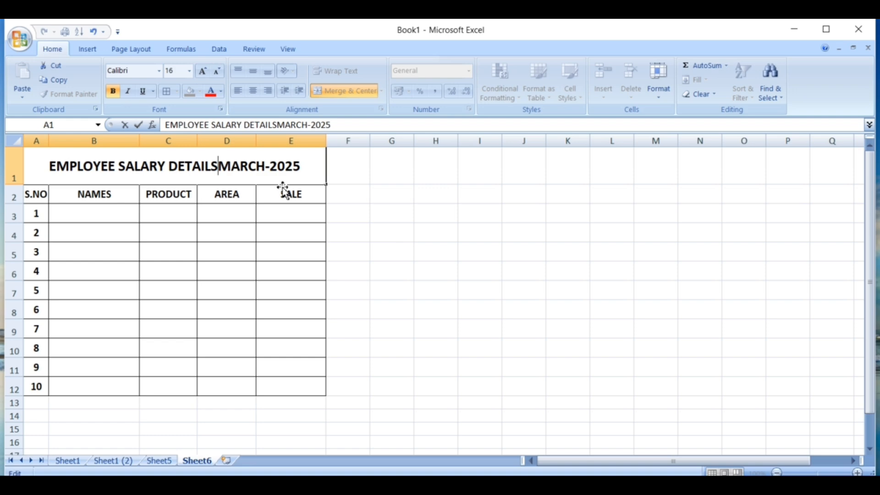
key("alt+Return")
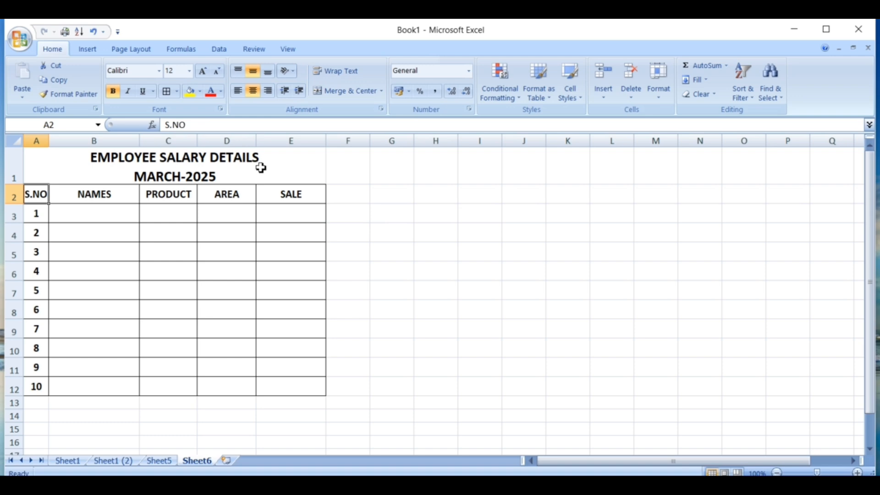
- Enter the sample text EMPLOYEE SALARY in cell H5 and keep that cell selected
left_click(417, 255)
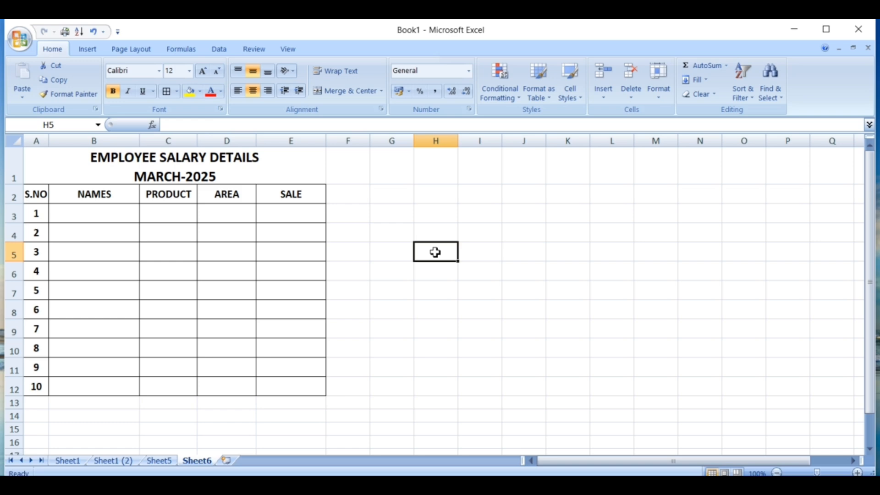
type("EMPLO")
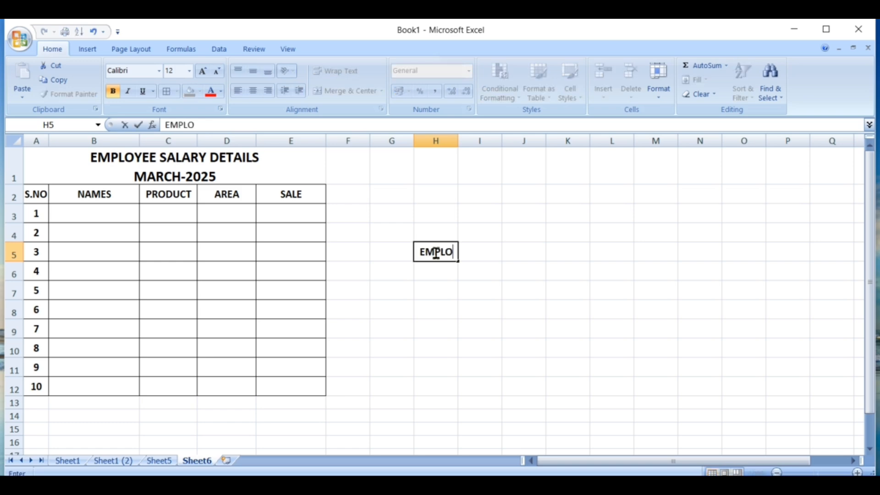
type("YEE")
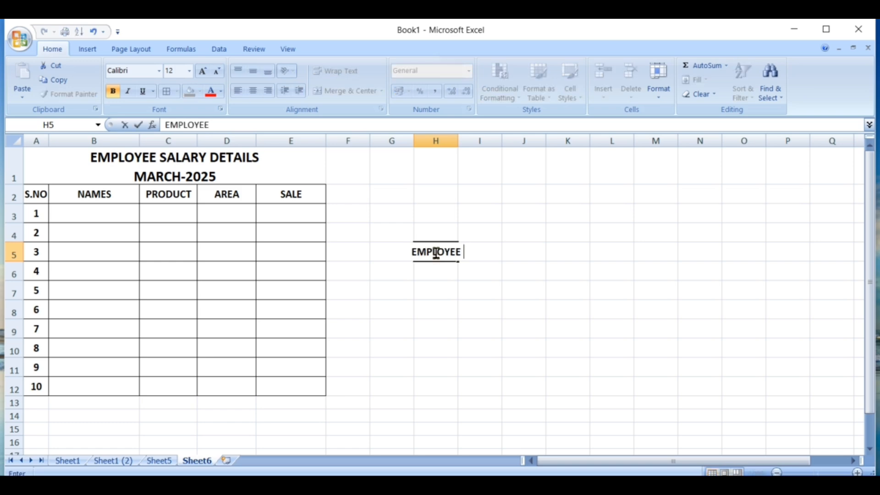
type("SA")
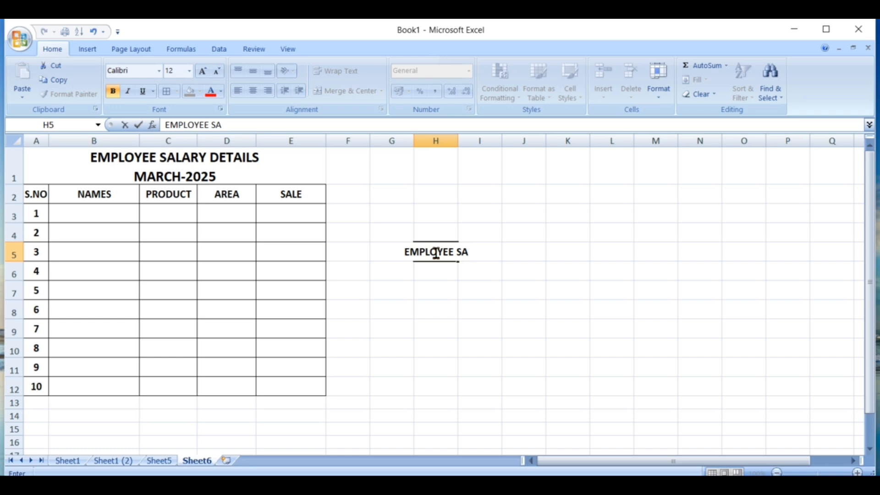
type("LARY")
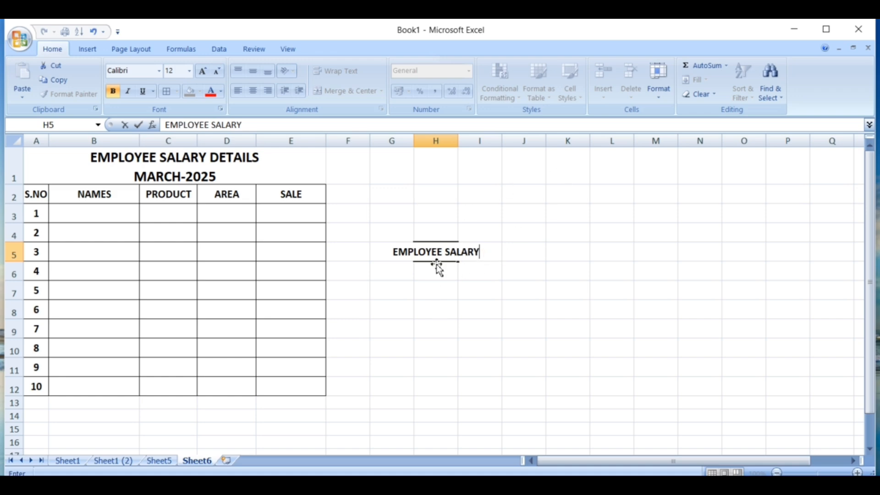
left_click(467, 290)
left_click(441, 253)
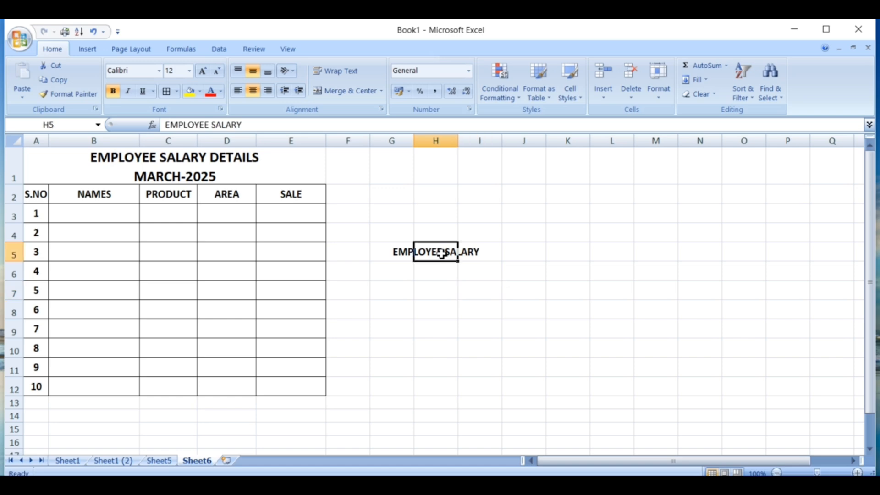
- Wrap the text in H5, then widen column H and heighten row 5 to fit it on two lines
left_click(347, 76)
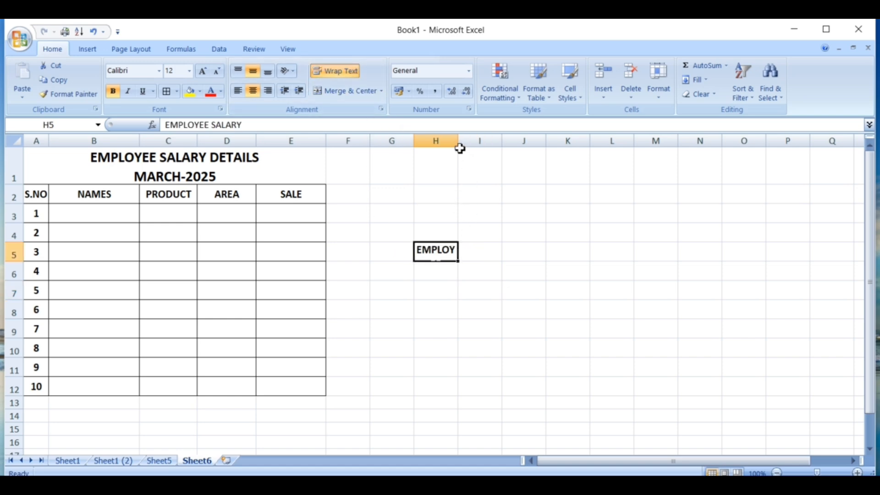
left_click_drag(459, 146, 483, 147)
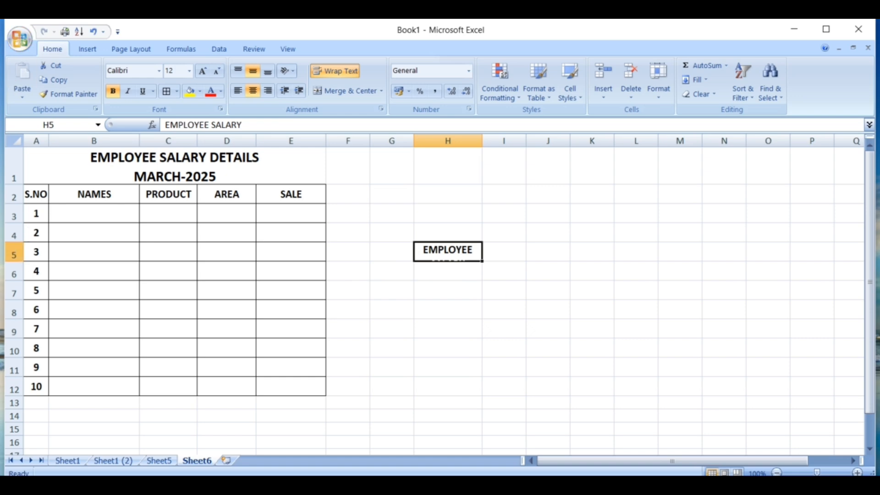
left_click_drag(14, 260, 14, 276)
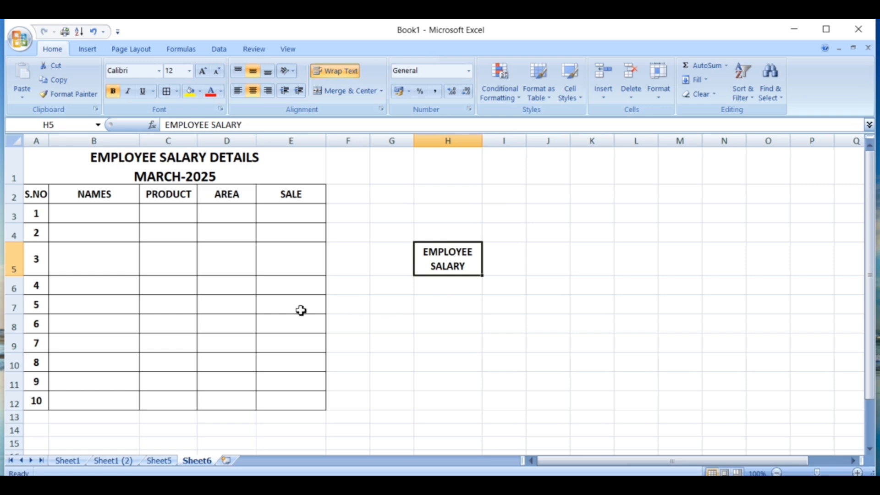
- Undo the row 5 height, column H width and text wrapping changes made for cell H5
key("ctrl+z")
key("ctrl+z")
key("ctrl+z")
key("ctrl+z")
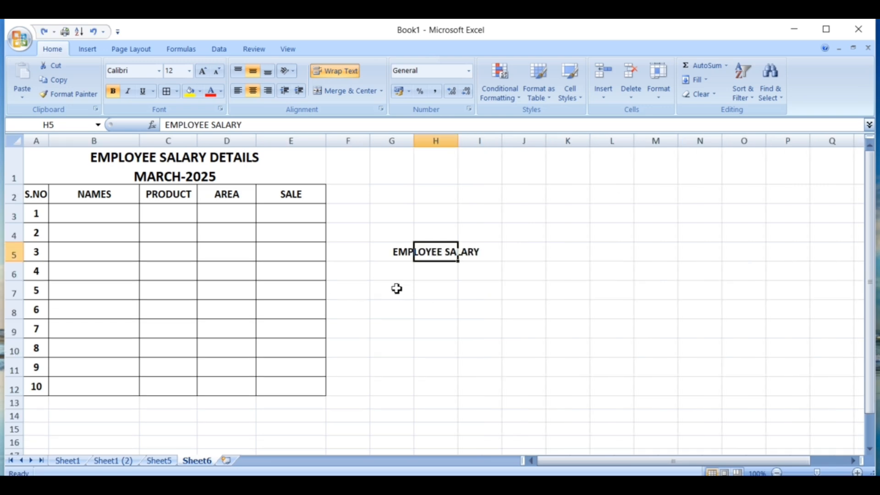
- Apply all borders to the merged title cell A1
left_click(412, 323)
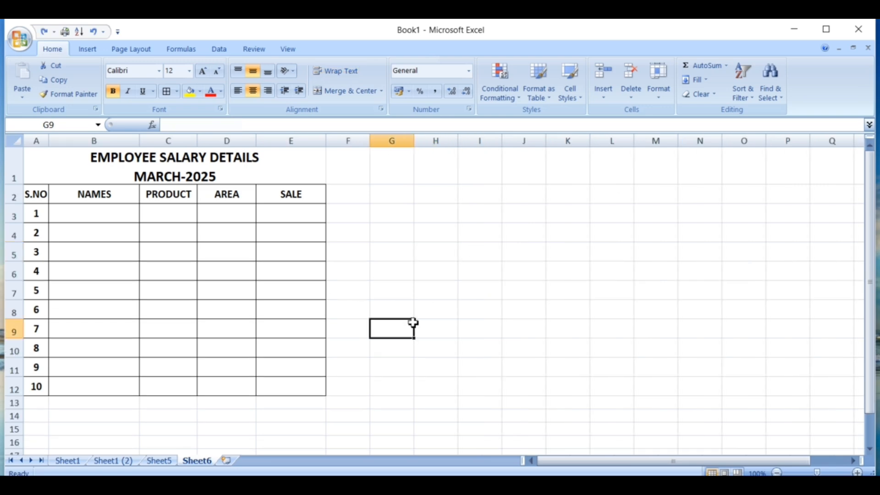
left_click(60, 157)
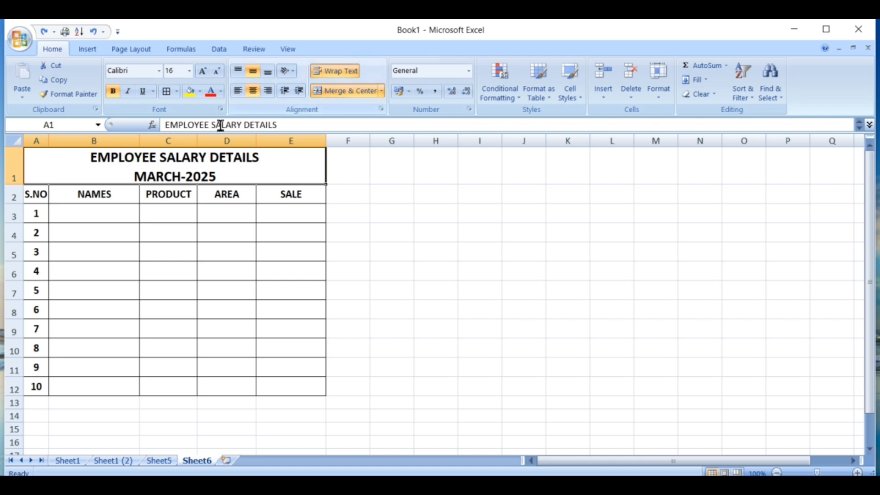
left_click(177, 94)
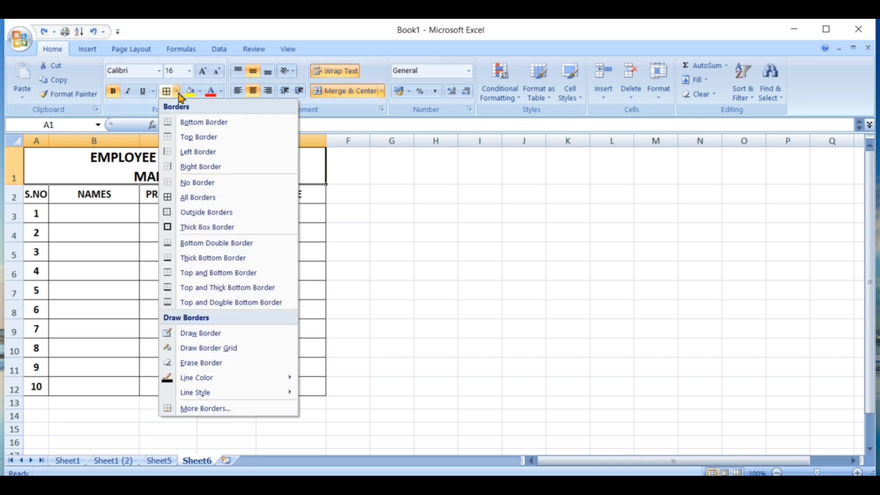
left_click(208, 197)
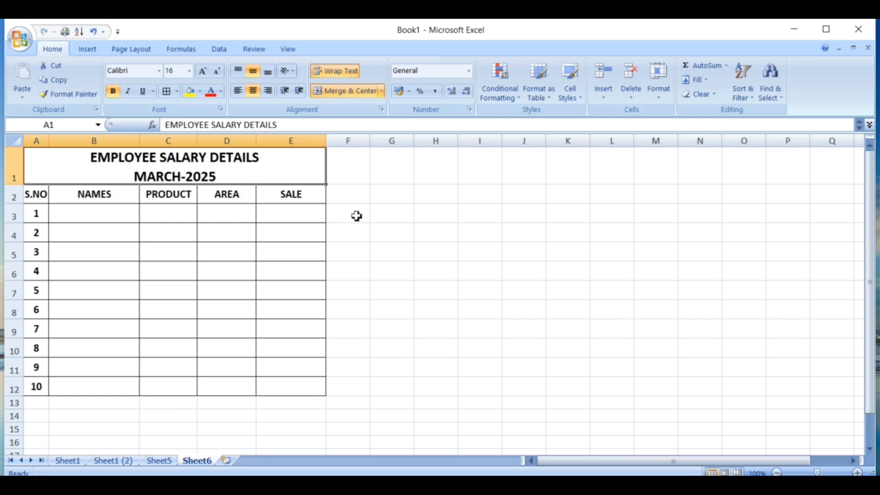
left_click(371, 214)
- Fill the merged title cell with standard yellow and set its font color to standard red
left_click(253, 158)
left_click(201, 92)
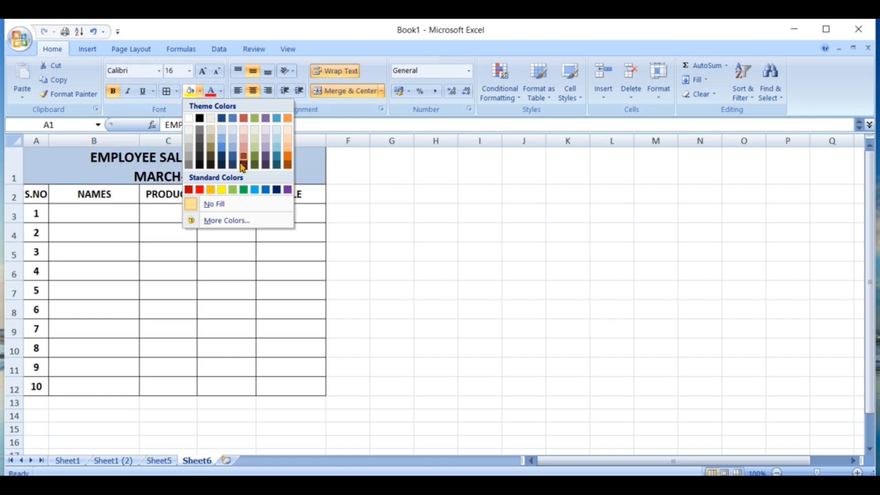
left_click(222, 190)
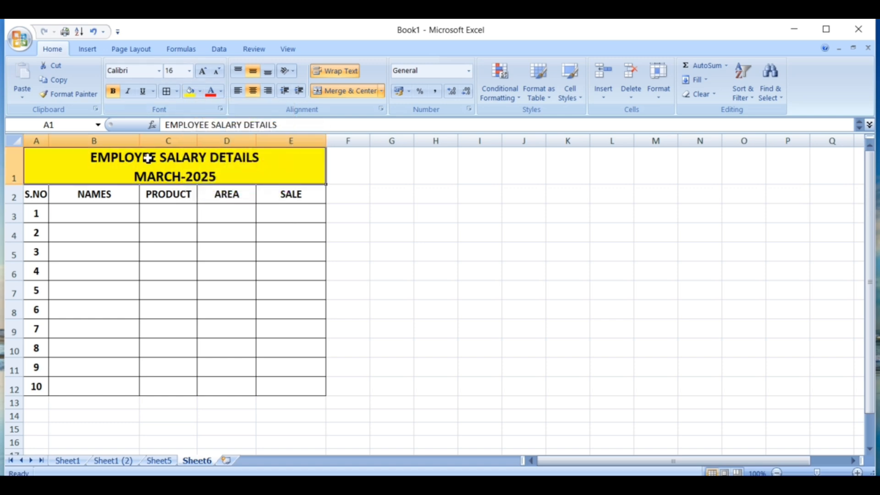
left_click(221, 95)
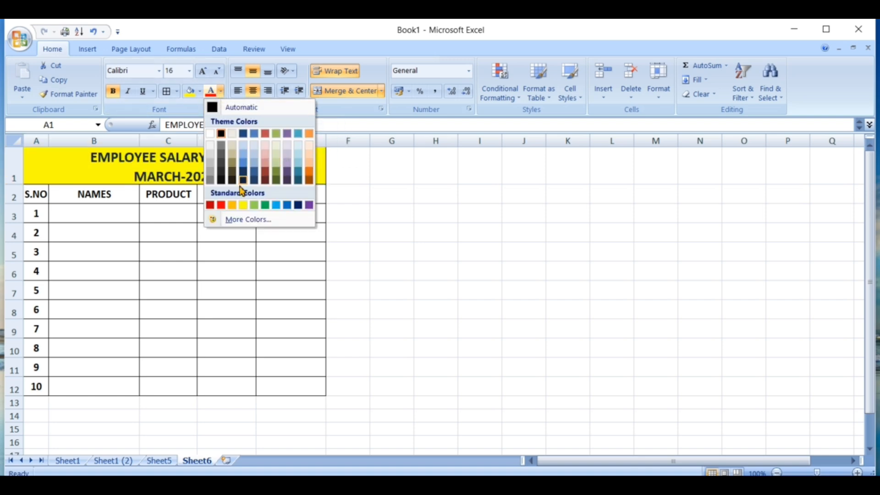
left_click(222, 205)
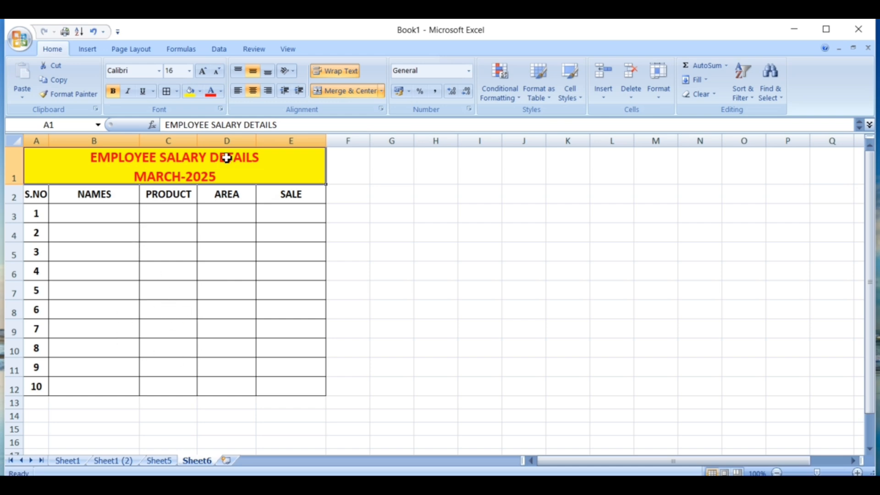
- Try Merge & Center on the range A10:E12, keeping only the upper-left value, and undo the merge
left_click(381, 92)
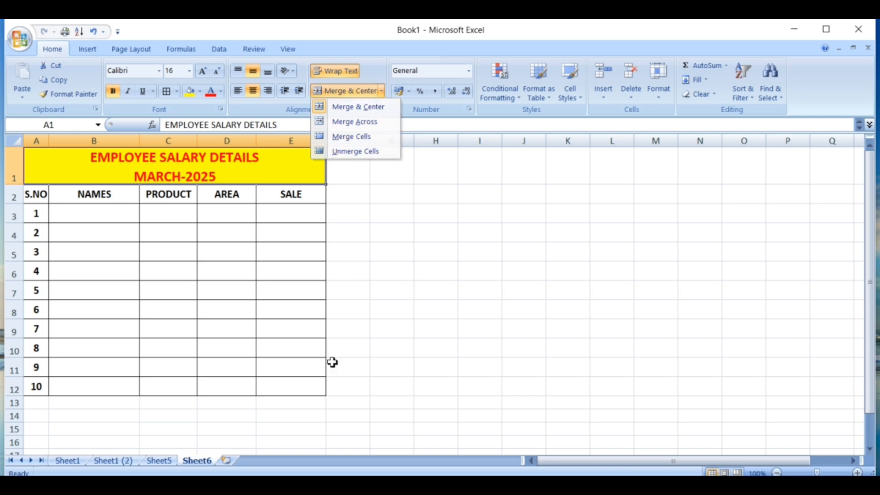
left_click(316, 367)
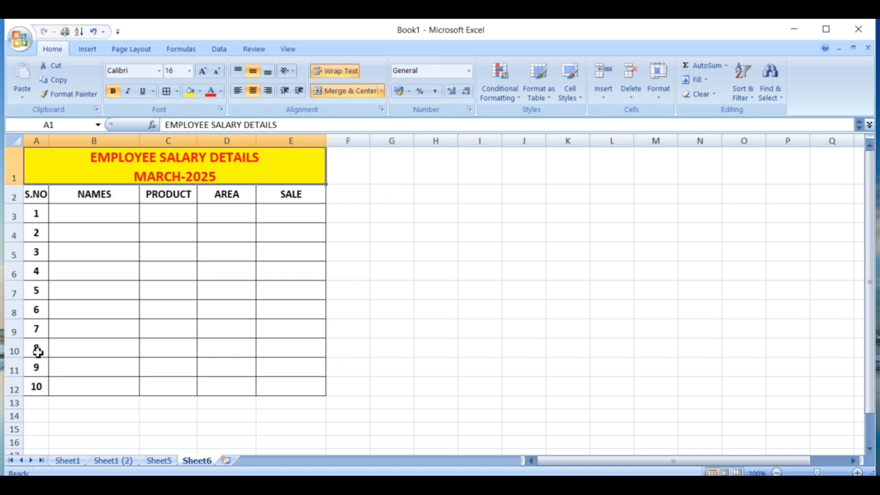
left_click_drag(38, 352, 268, 382)
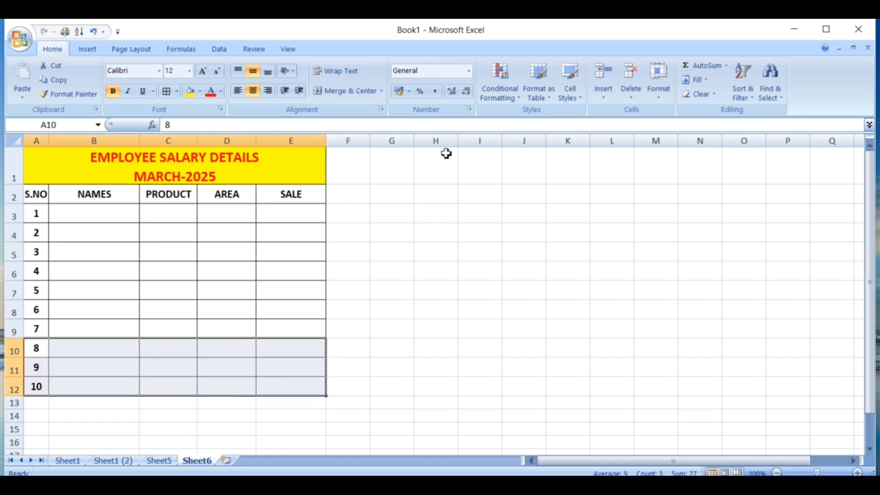
left_click(381, 96)
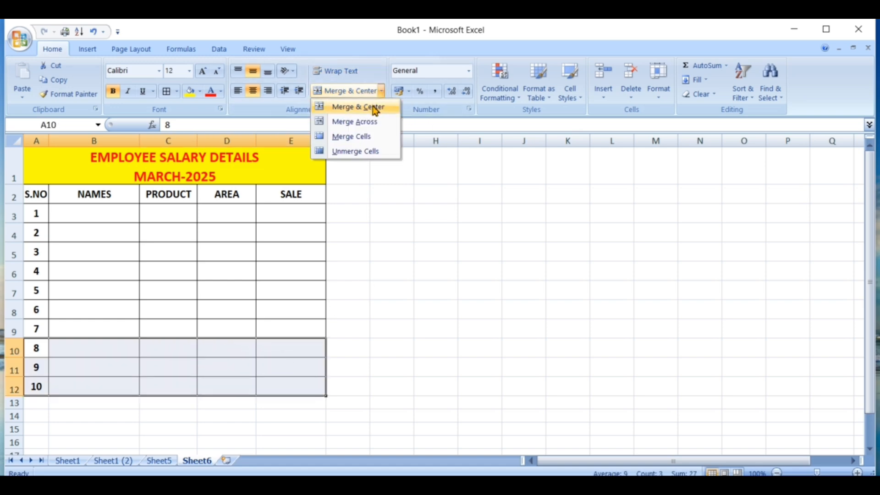
left_click(374, 108)
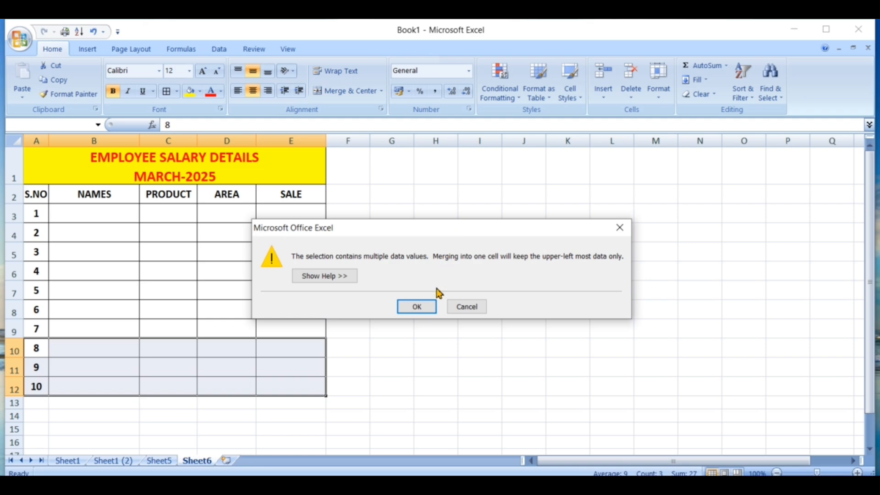
left_click(426, 306)
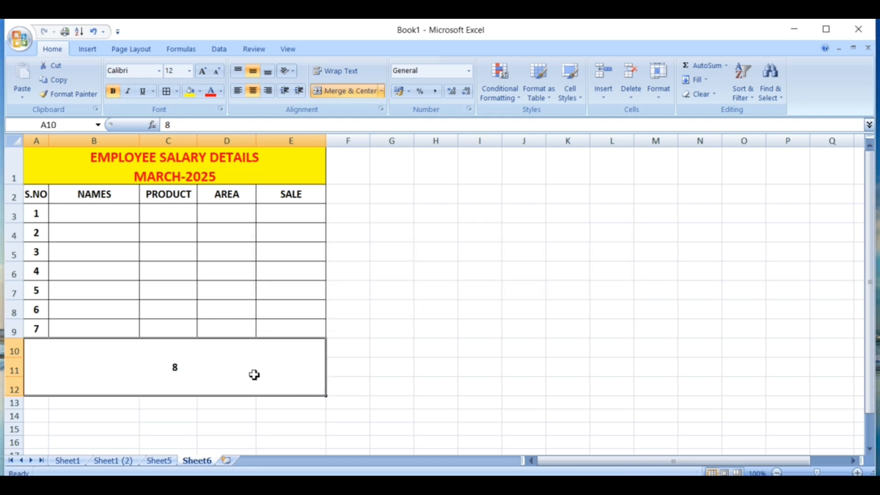
key("ctrl+z")
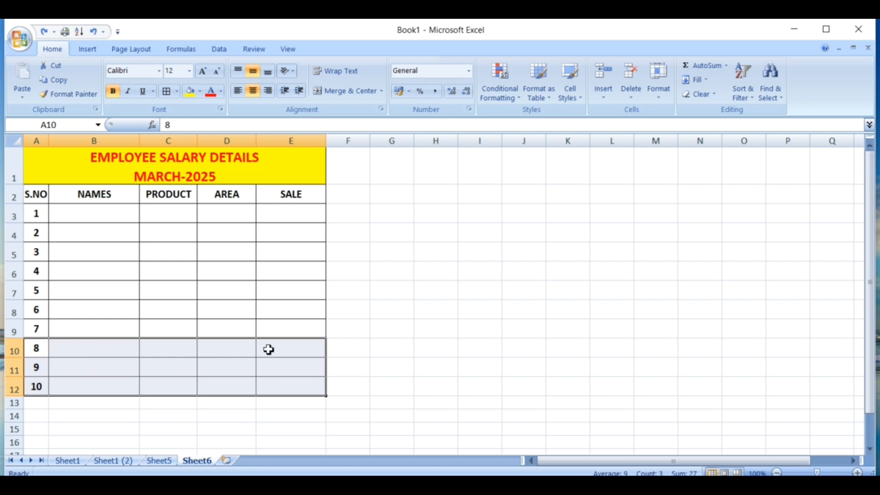
- Try Merge Across on A10:E12 so each row merges separately, and undo it
left_click(383, 92)
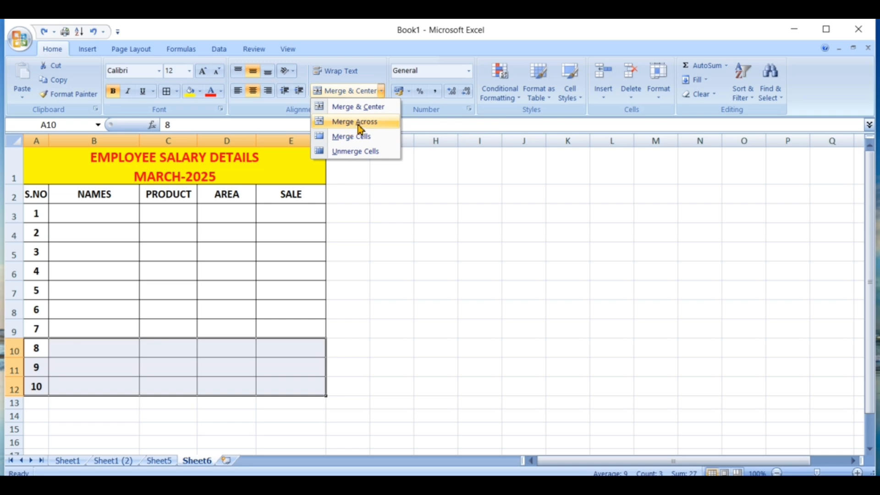
left_click(372, 122)
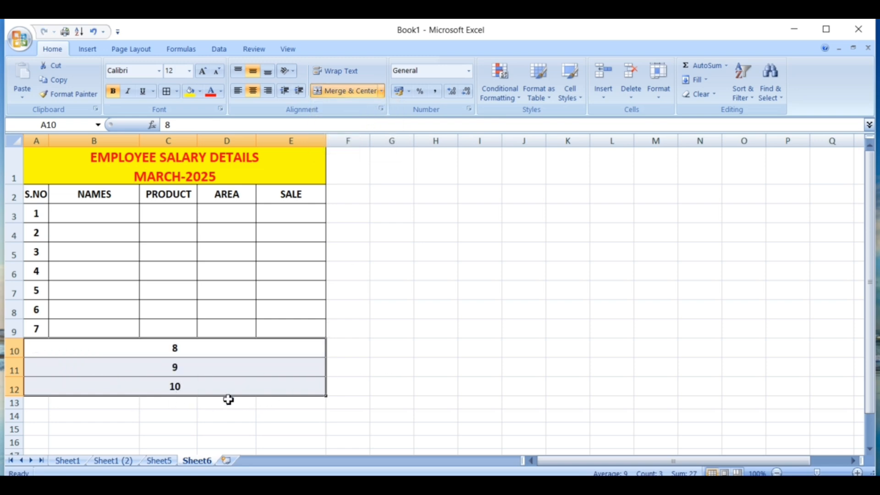
key("ctrl+z")
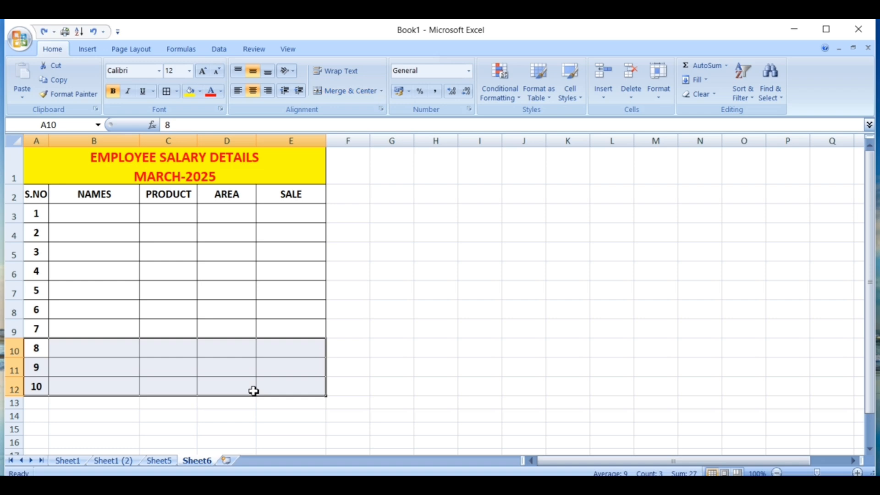
left_click(348, 91)
left_click(619, 227)
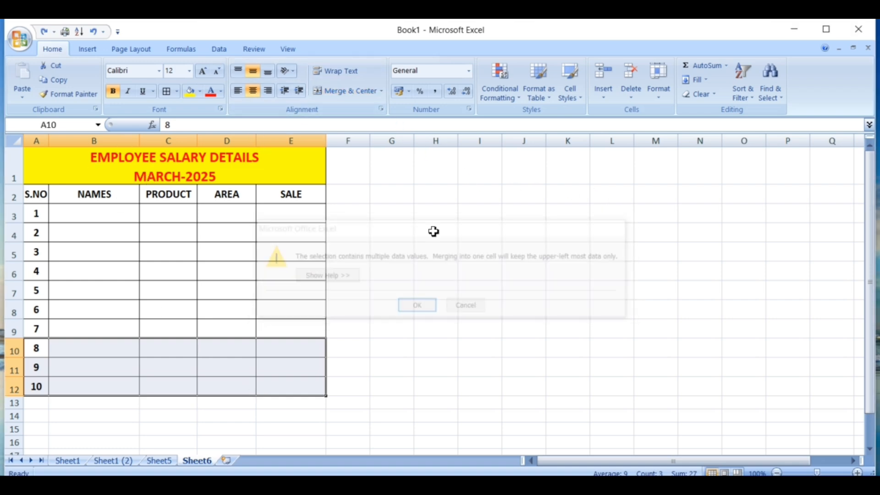
left_click(417, 209)
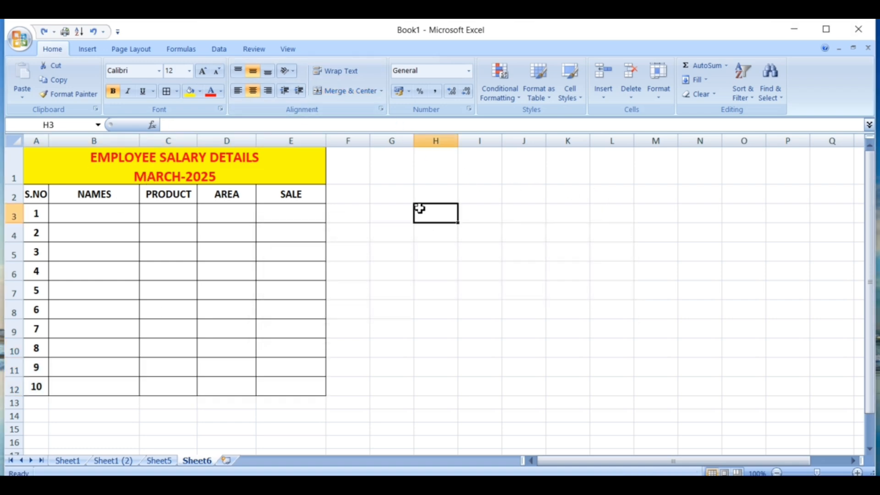
left_click(89, 201)
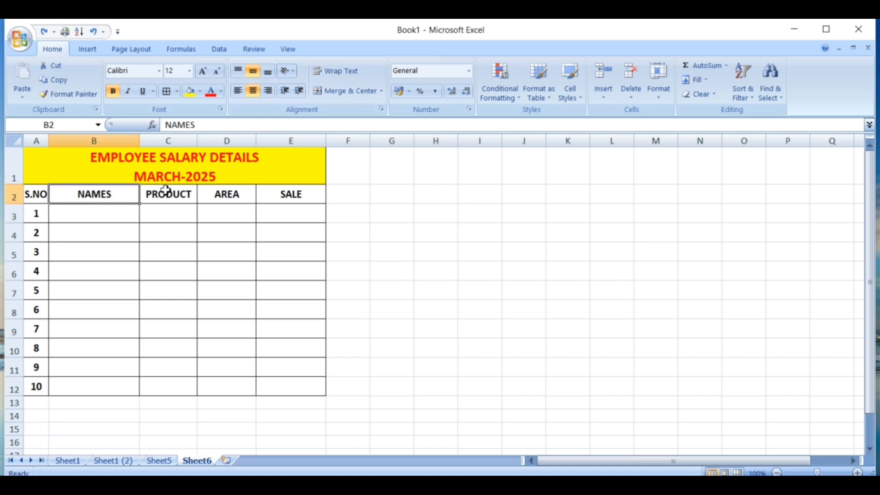
left_click(382, 91)
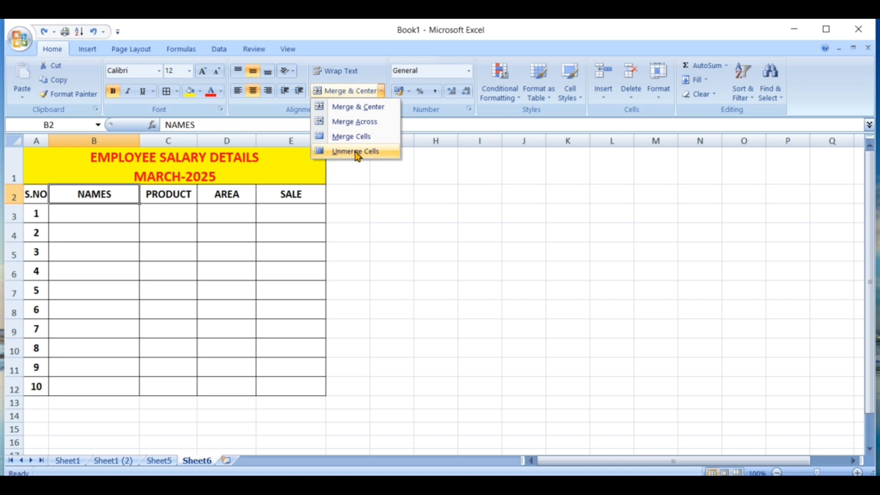
left_click(342, 347)
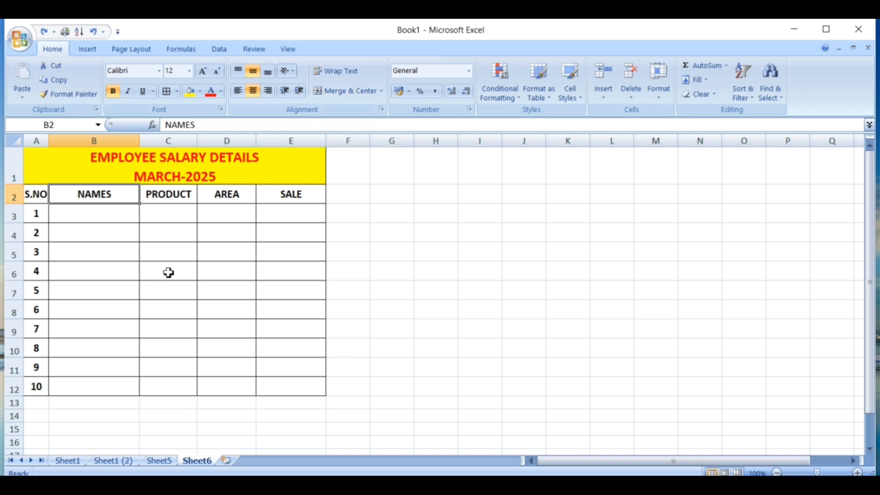